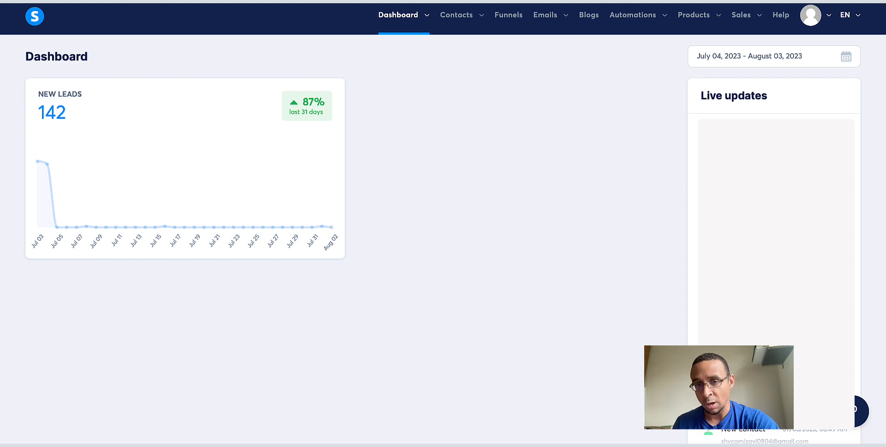
left_click(825, 23)
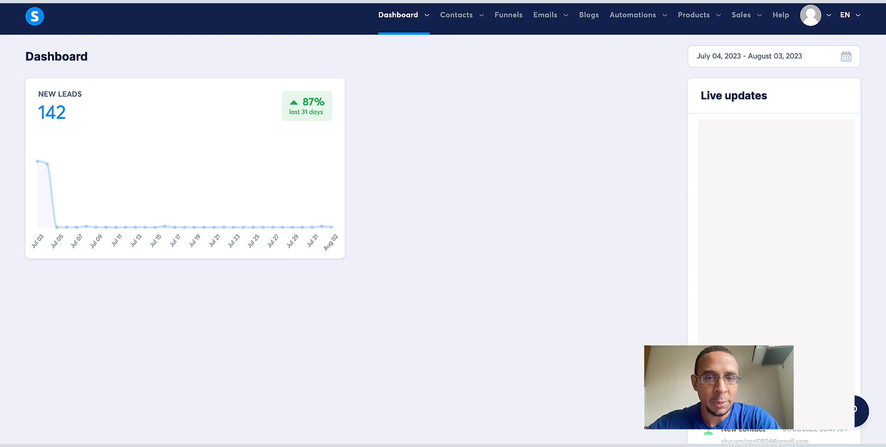
Create a new contact tag named "online course"
left_click(454, 57)
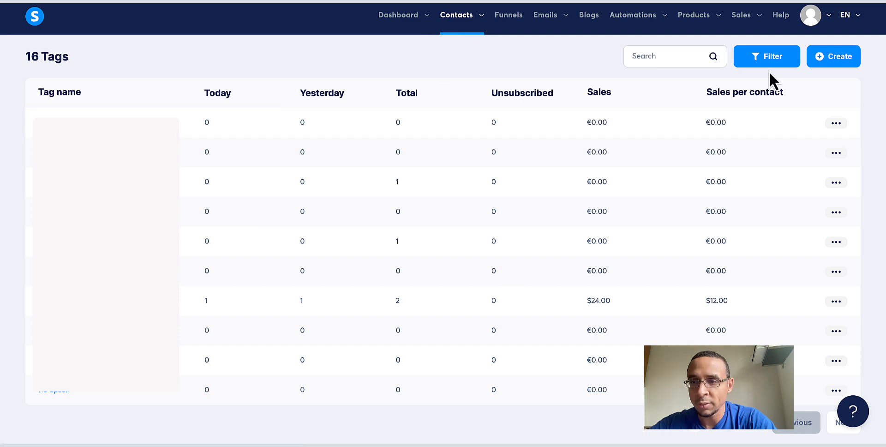
left_click(832, 57)
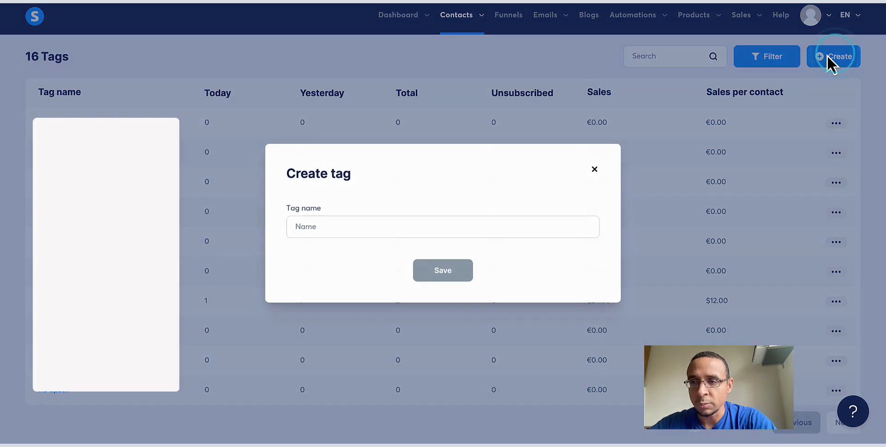
left_click(434, 225)
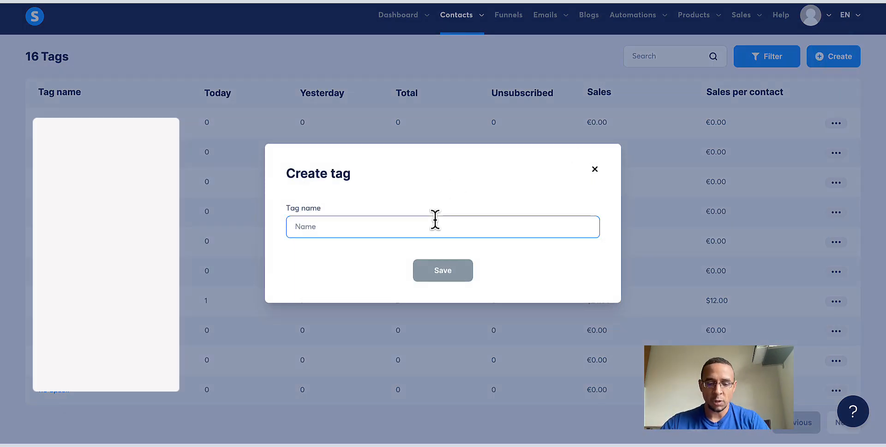
type("online cour")
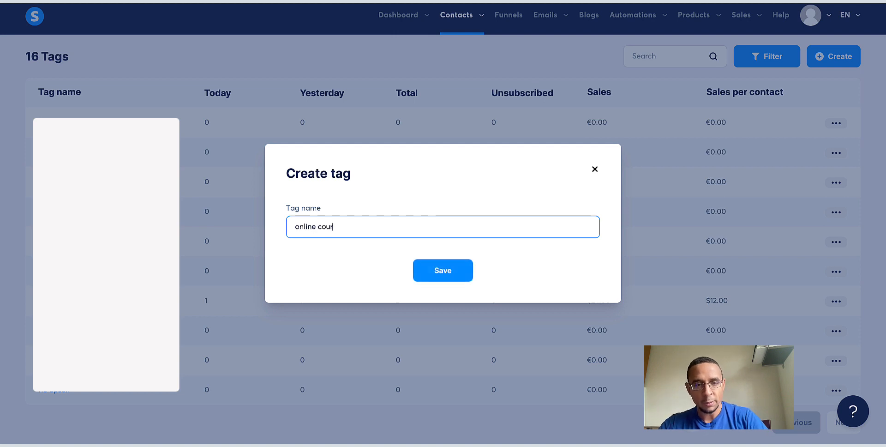
type("se")
left_click(442, 272)
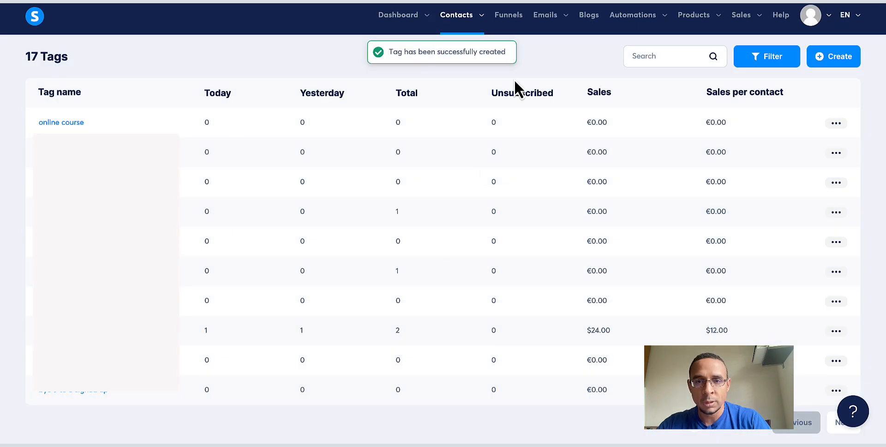
Create a new email campaign named "online course" and leave its description empty
mouse_move(551, 14)
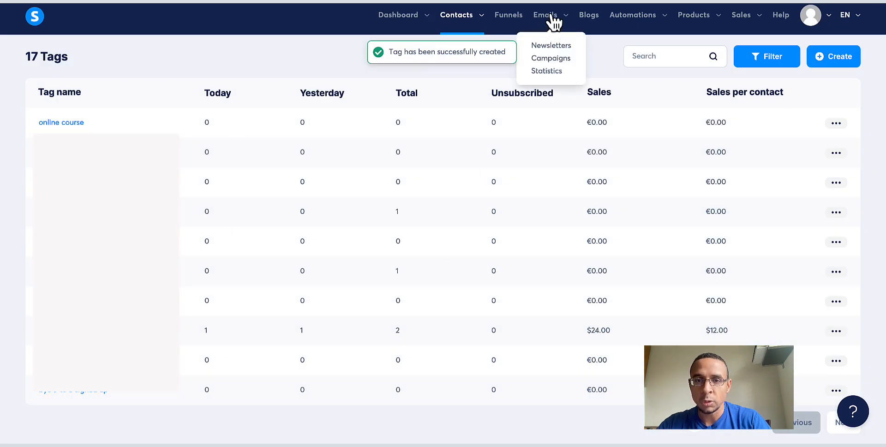
left_click(555, 60)
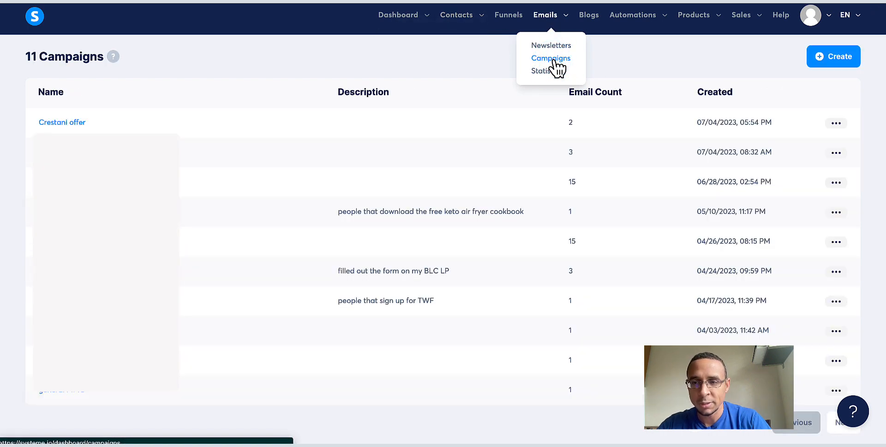
left_click(829, 59)
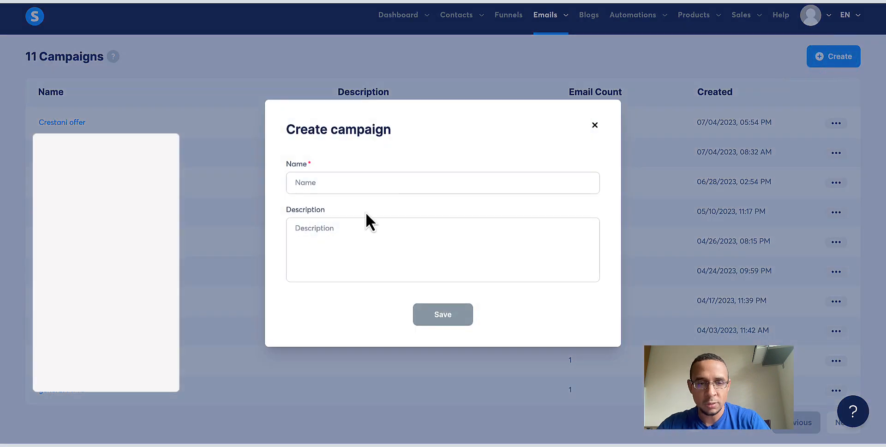
left_click(373, 182)
type("online")
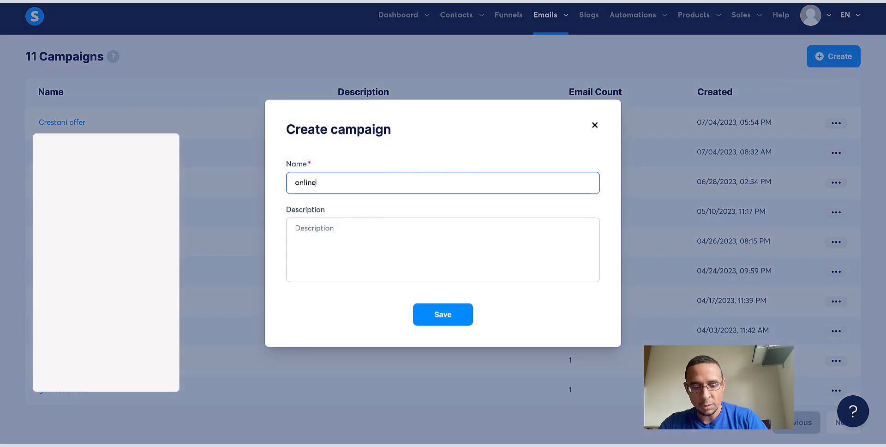
type(" course")
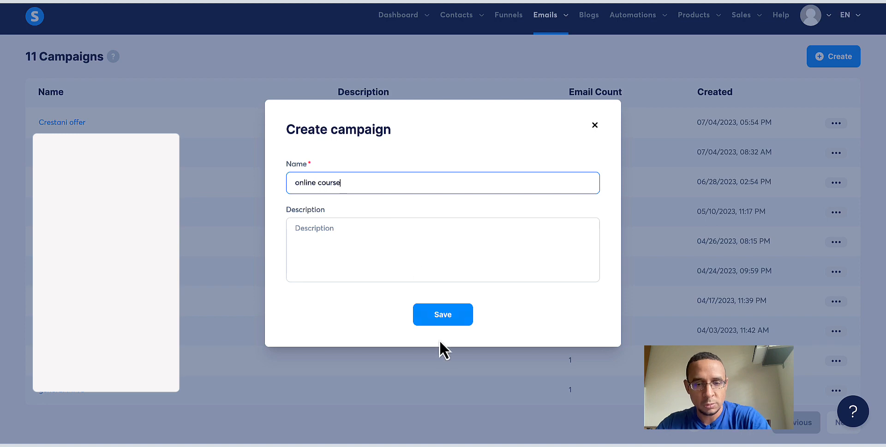
left_click(446, 313)
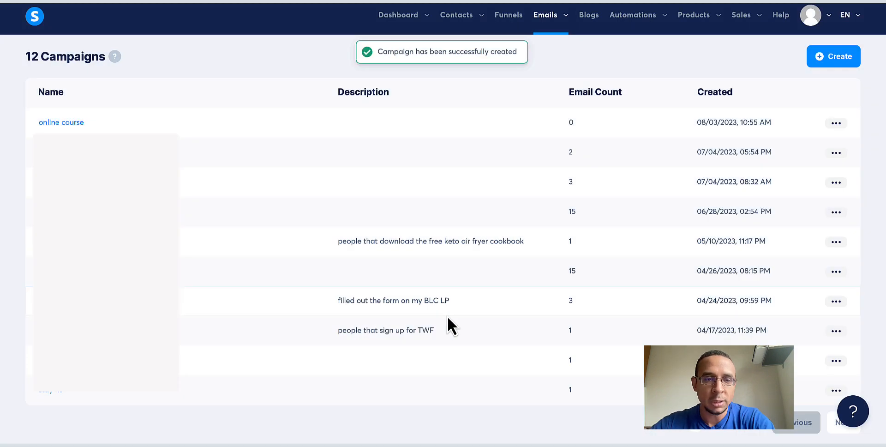
Add an email to the "online course" campaign with the subject "welcome to the online course", using the visual editor and its first template
left_click(71, 126)
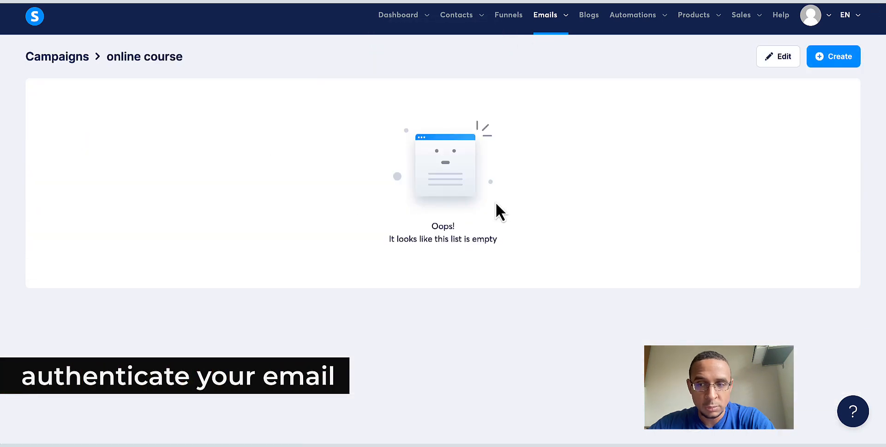
left_click(822, 64)
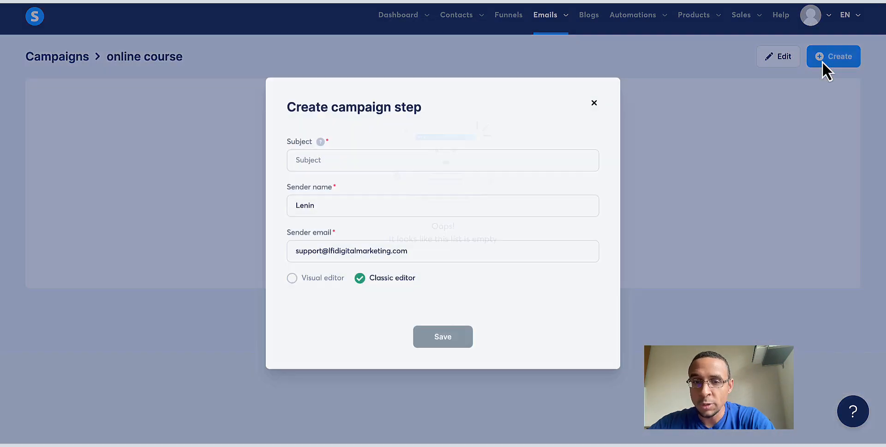
left_click(352, 160)
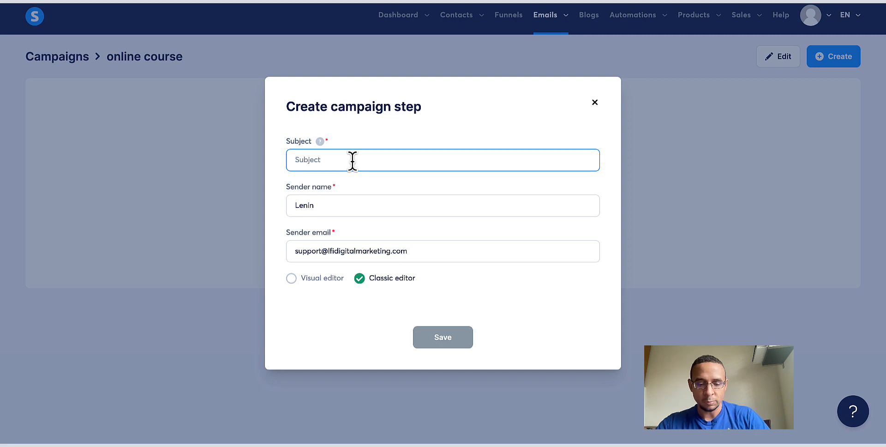
type("onlince")
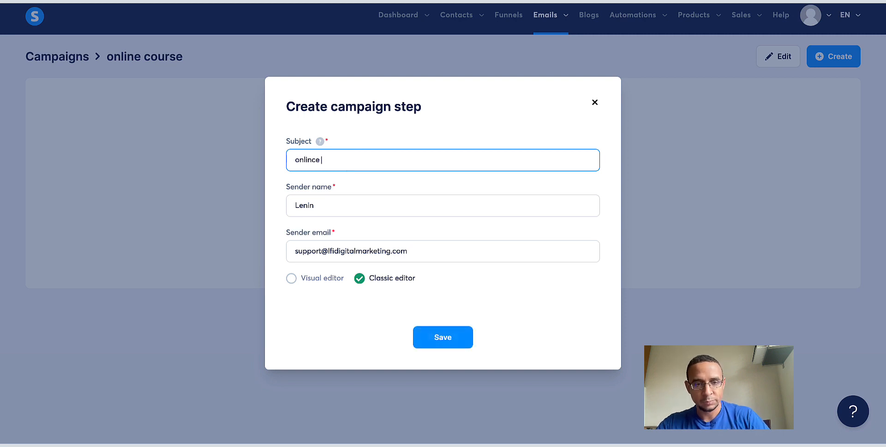
key("ctrl+a")
type("welcome ")
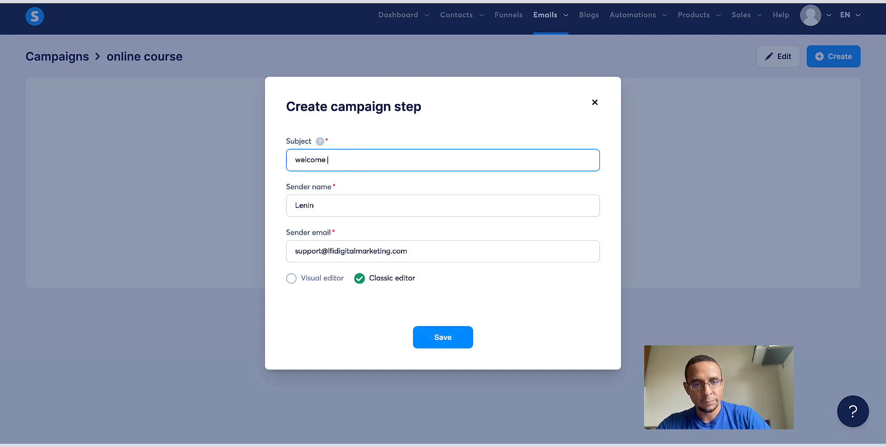
type("to the online")
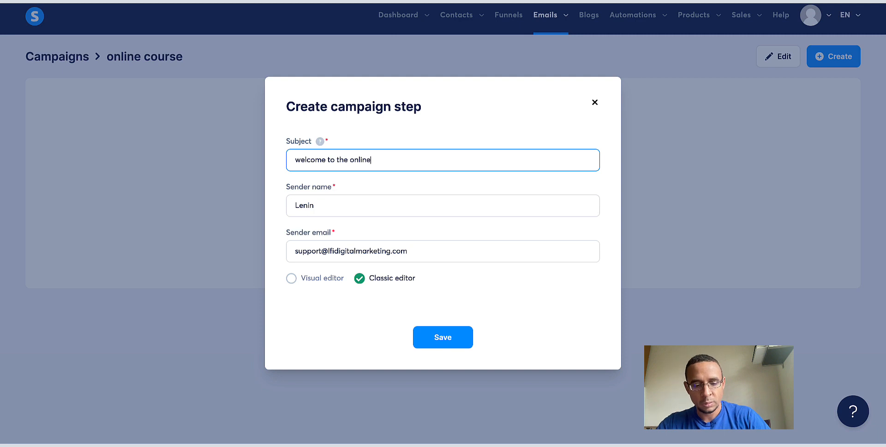
type(" course")
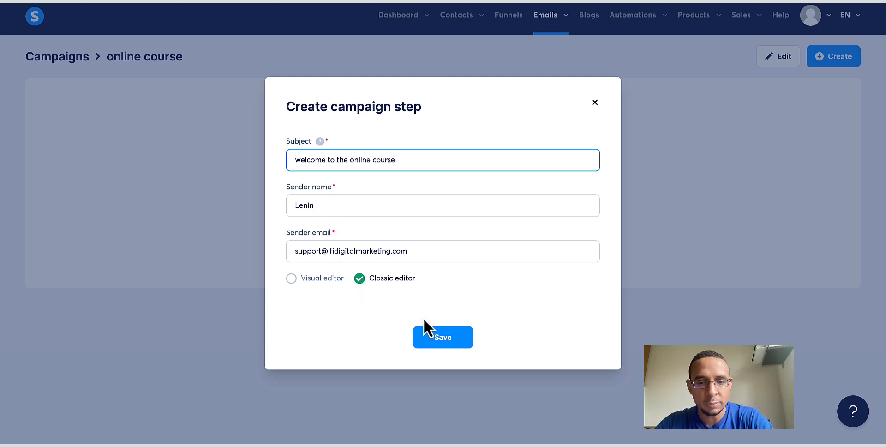
left_click(291, 277)
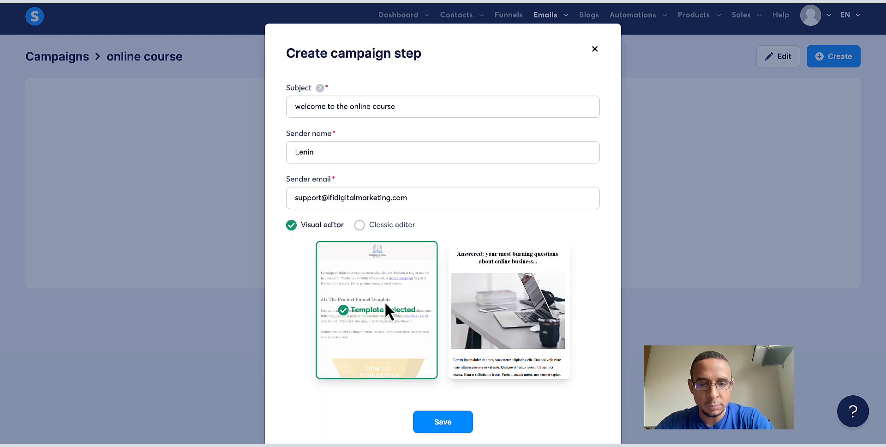
left_click(445, 423)
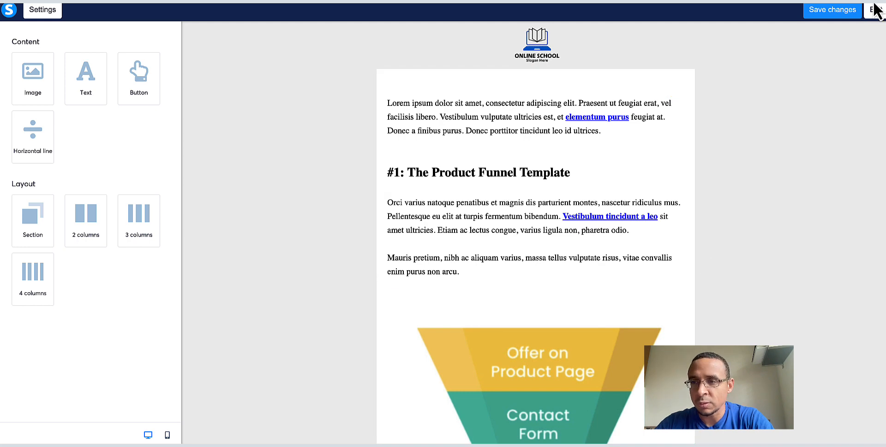
Save the email design, exit the visual editor and open the email's publishing options
left_click(846, 18)
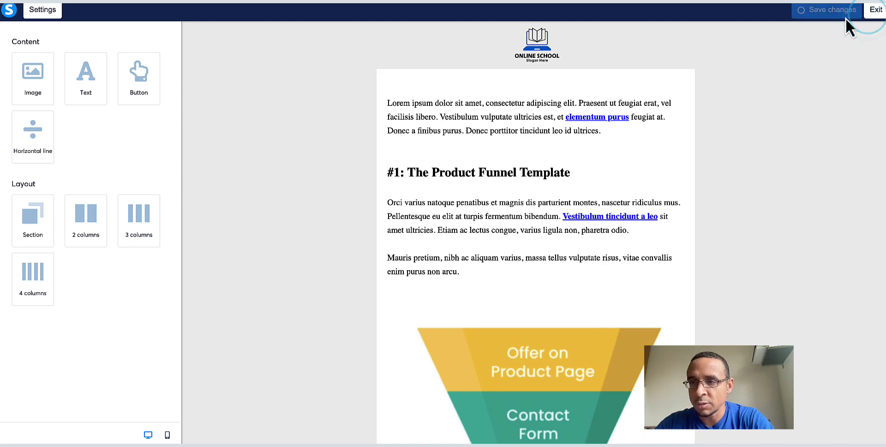
left_click(875, 10)
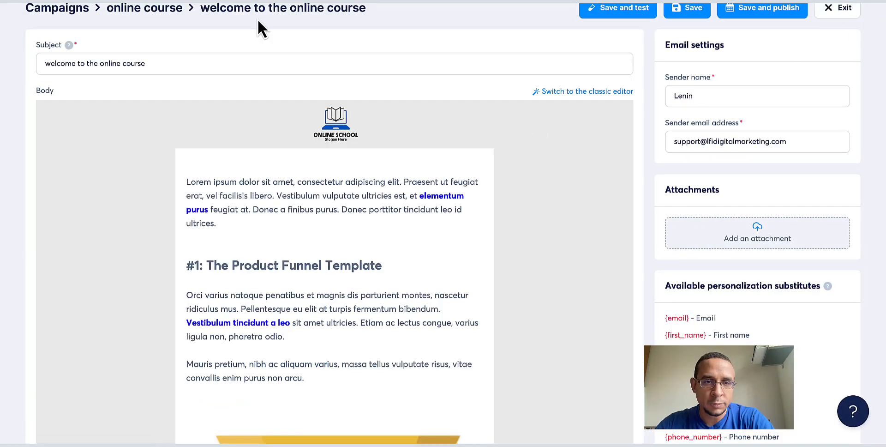
scroll(258, 19, "up", 1)
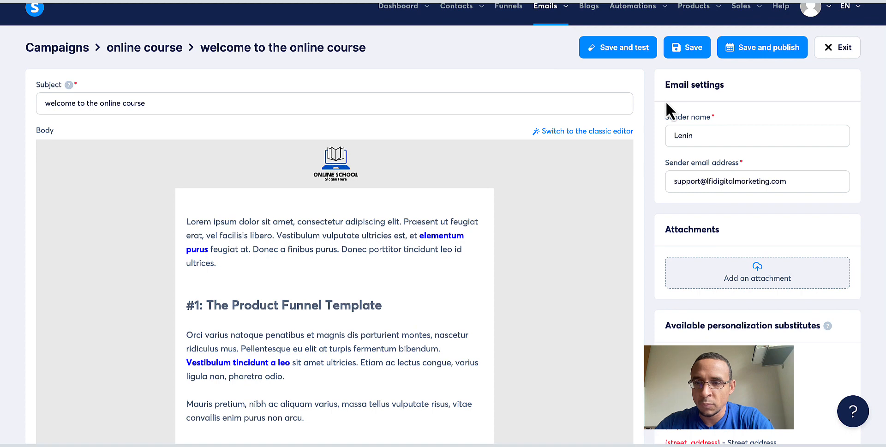
left_click(770, 51)
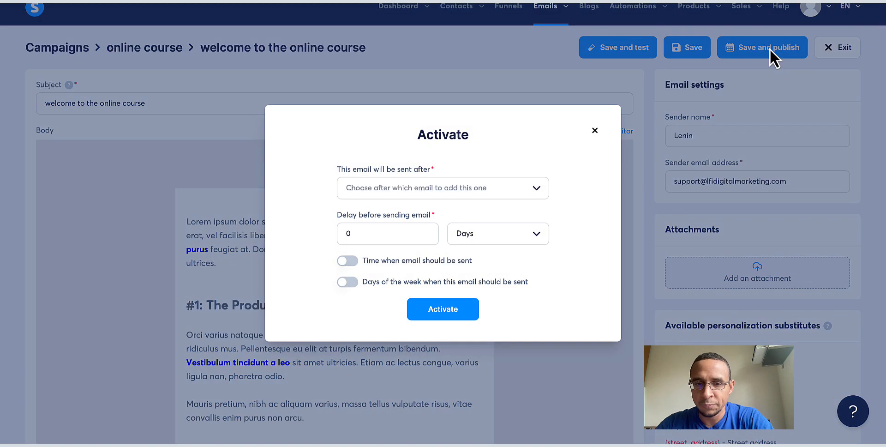
Examine the activation options for the preceding email, sending delay, sending time and days of the week
left_click(536, 194)
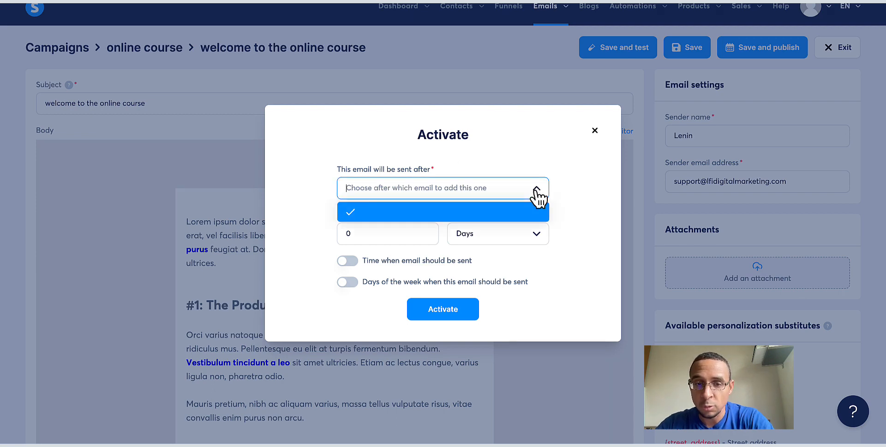
left_click(558, 196)
left_click(537, 191)
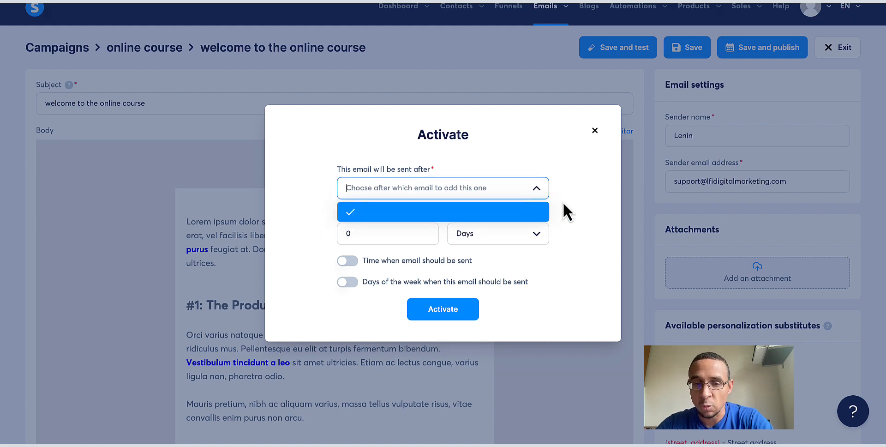
left_click(563, 201)
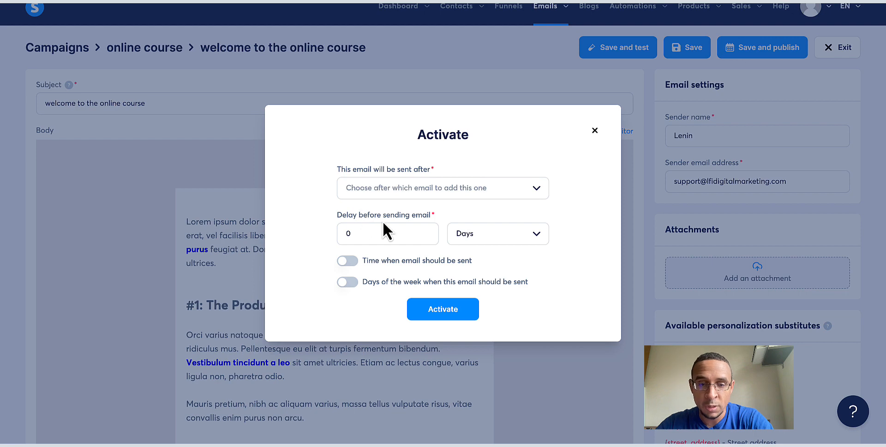
left_click(427, 236)
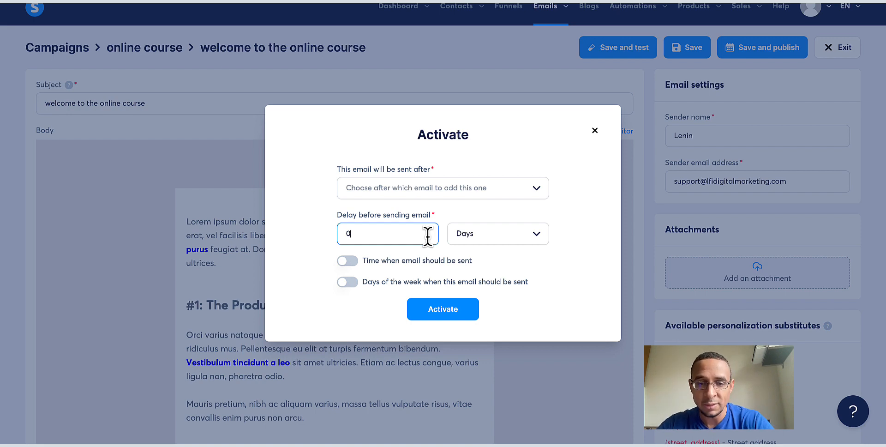
left_click(349, 261)
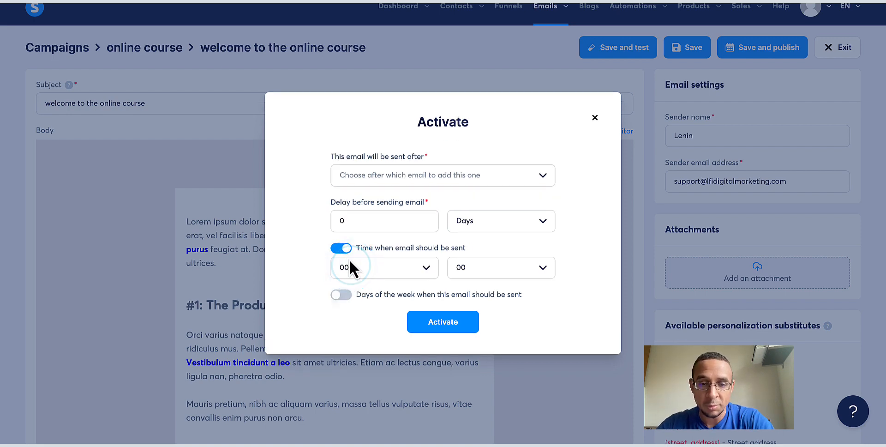
left_click(342, 249)
left_click(349, 279)
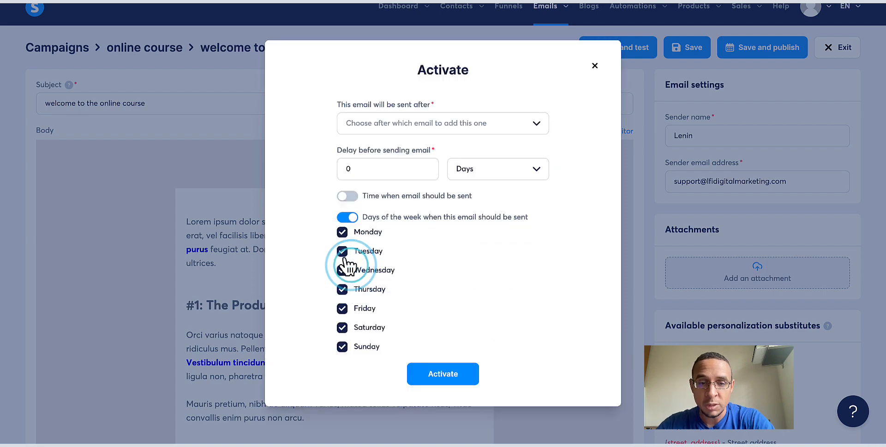
left_click(345, 216)
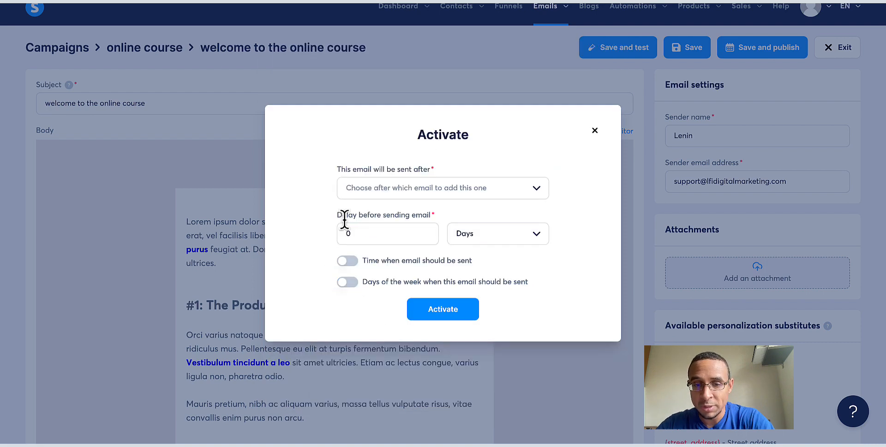
Activate the welcome email and leave the campaign step editor for the funnels list
left_click(438, 312)
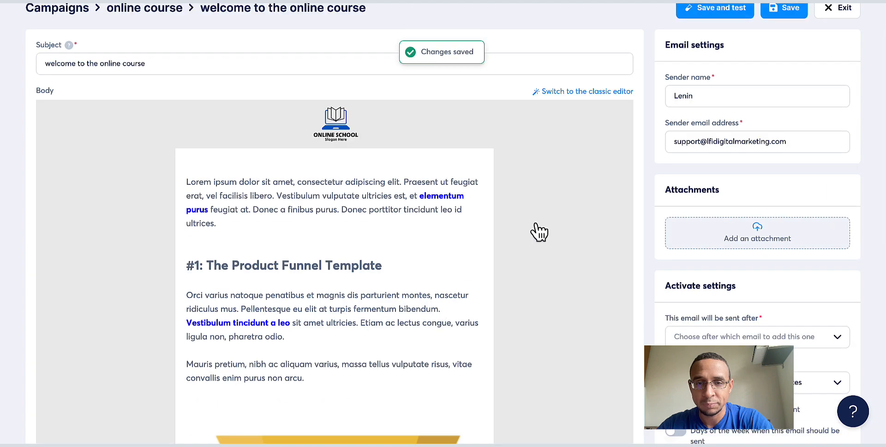
scroll(535, 226, "up", 2)
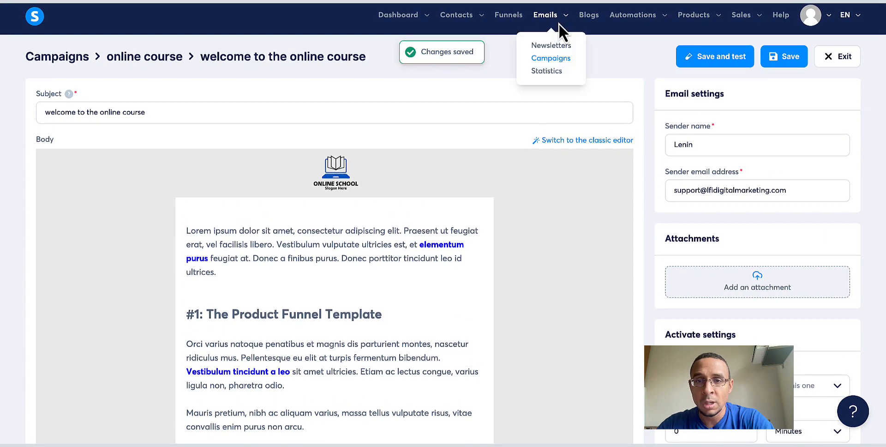
left_click(513, 18)
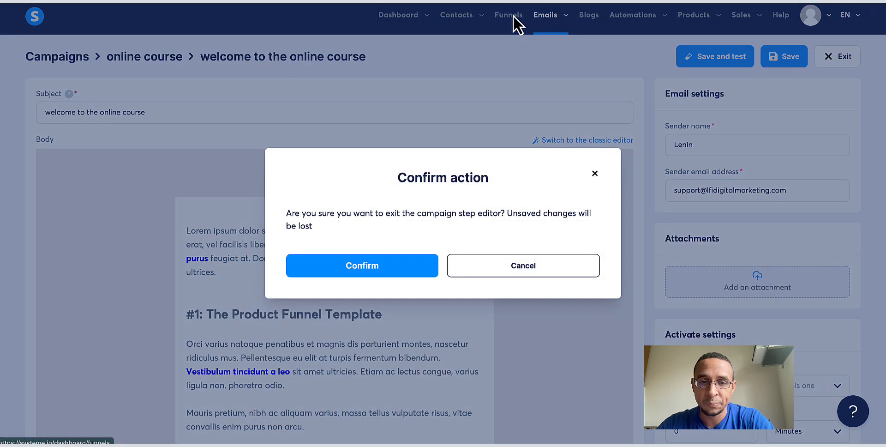
left_click(395, 272)
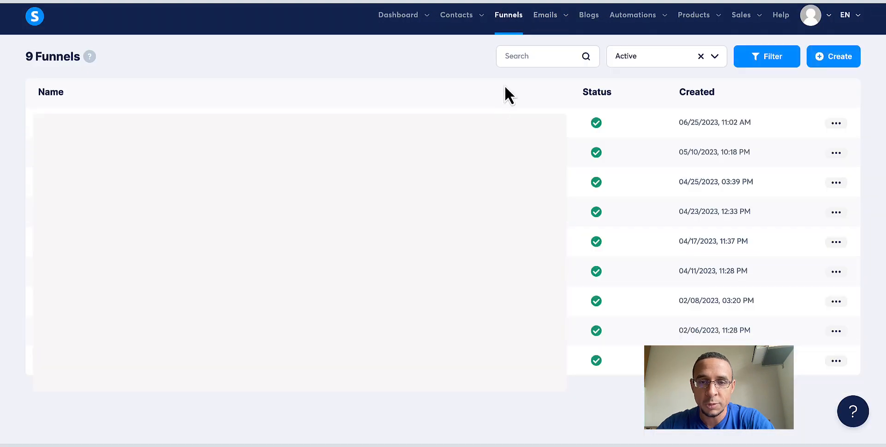
left_click(835, 56)
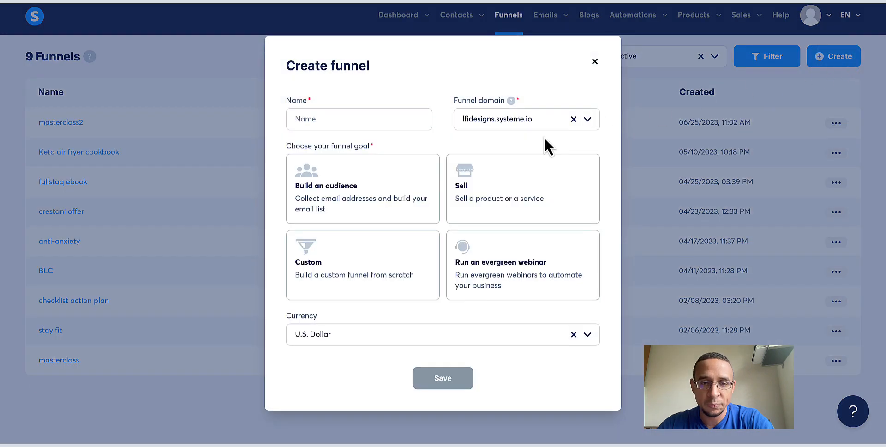
left_click(374, 193)
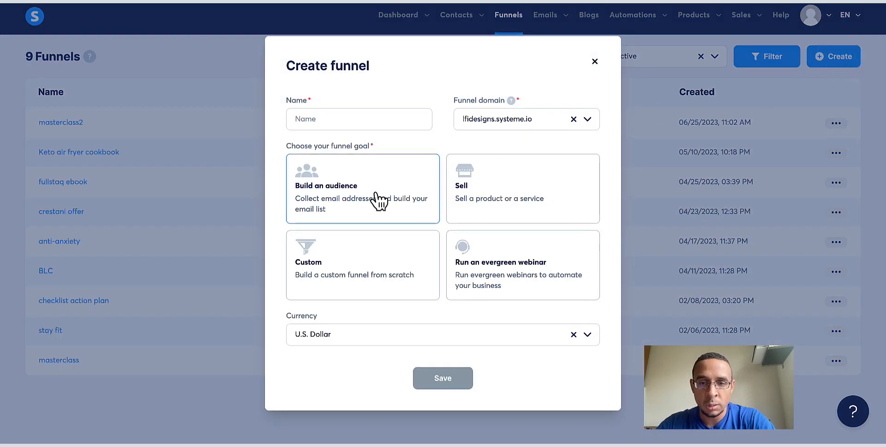
left_click(588, 121)
left_click(550, 162)
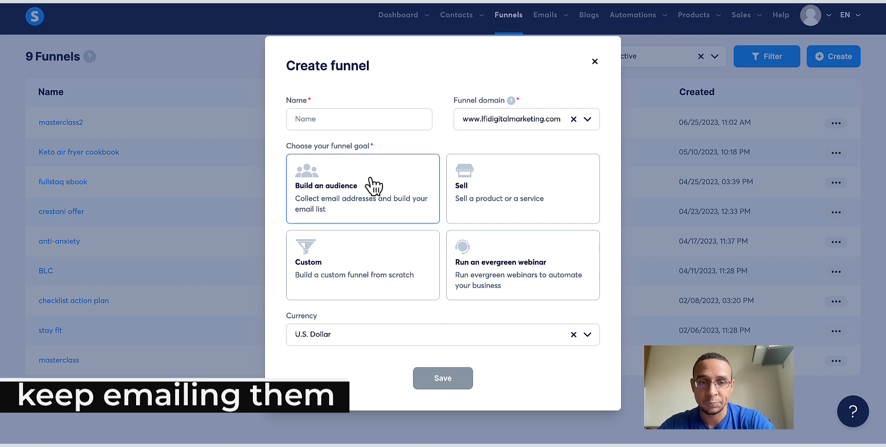
left_click(361, 115)
type("online course")
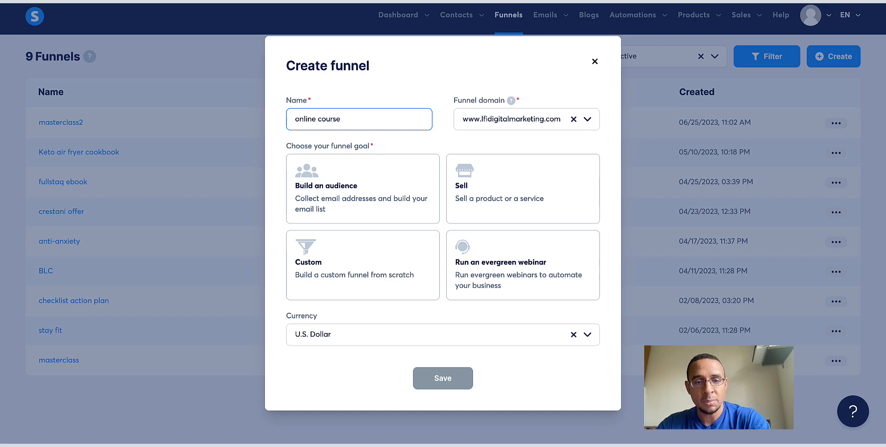
left_click(386, 192)
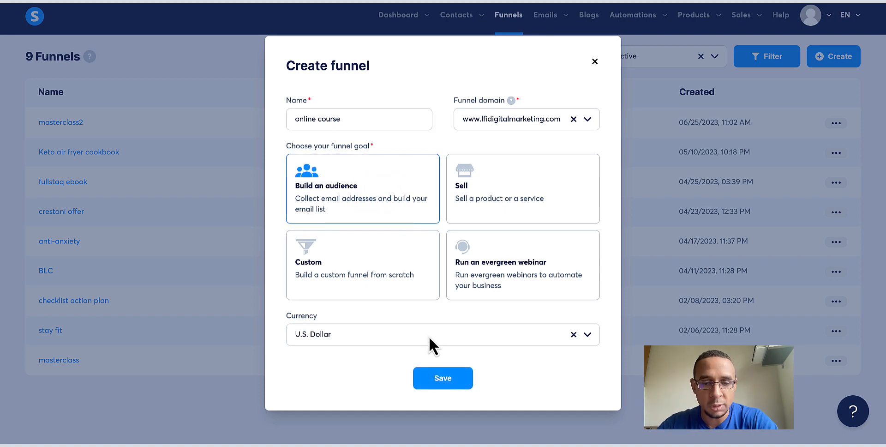
left_click(442, 378)
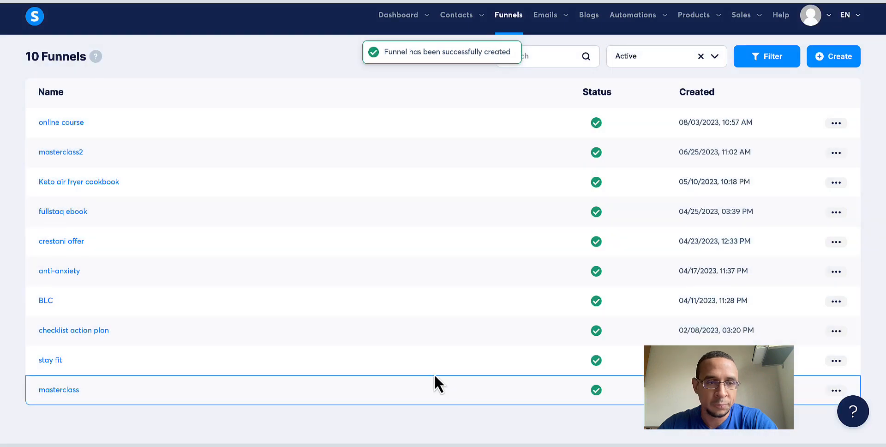
Open the "online course" funnel and examine the full range of templates offered for its squeeze page
left_click(73, 123)
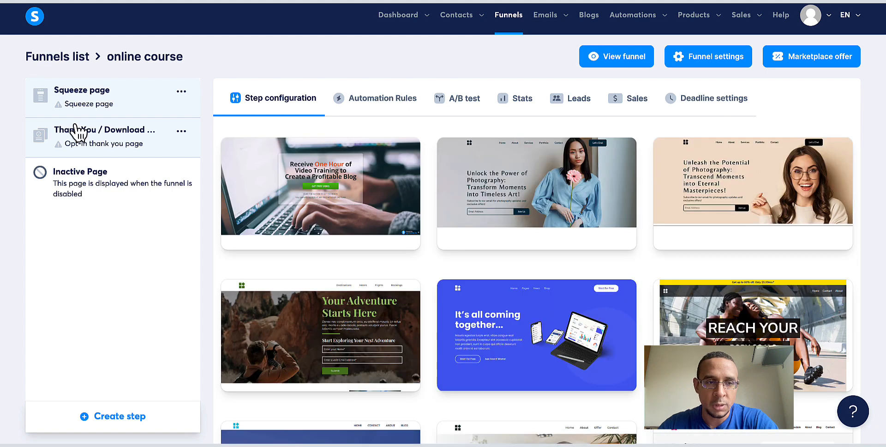
mouse_move(291, 157)
mouse_move(507, 173)
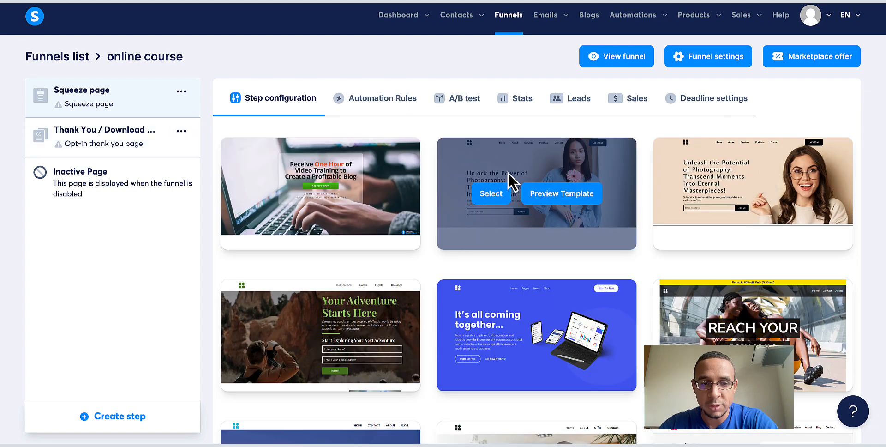
scroll(464, 264, "down", 3)
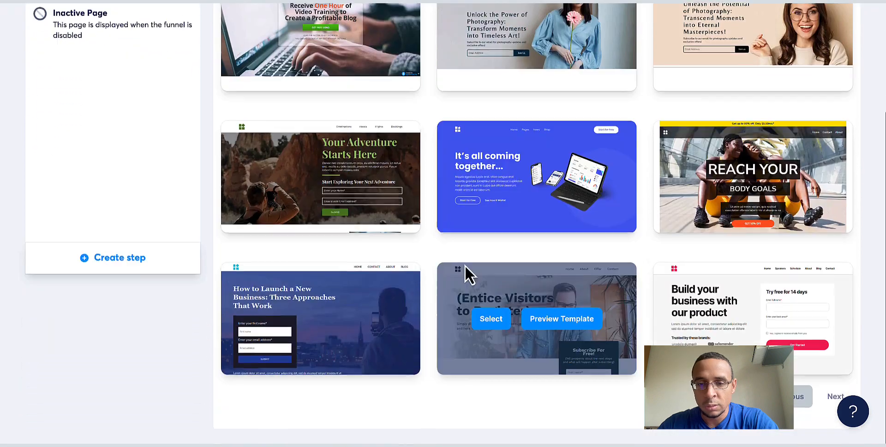
scroll(464, 265, "up", 1)
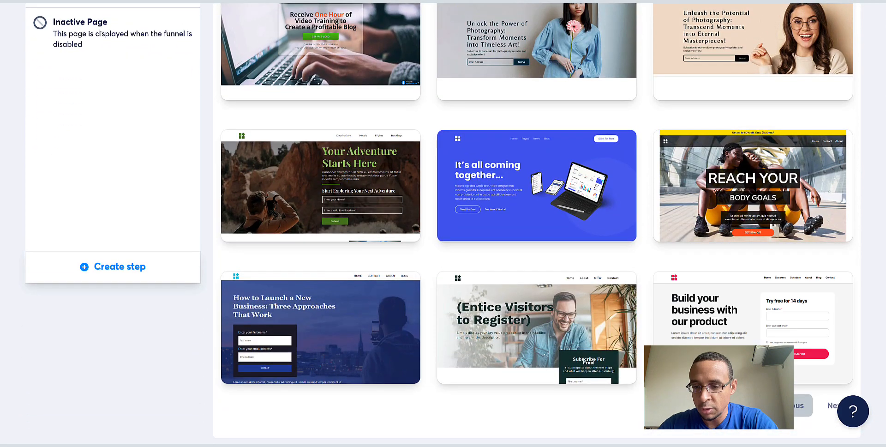
scroll(692, 272, "up", 3)
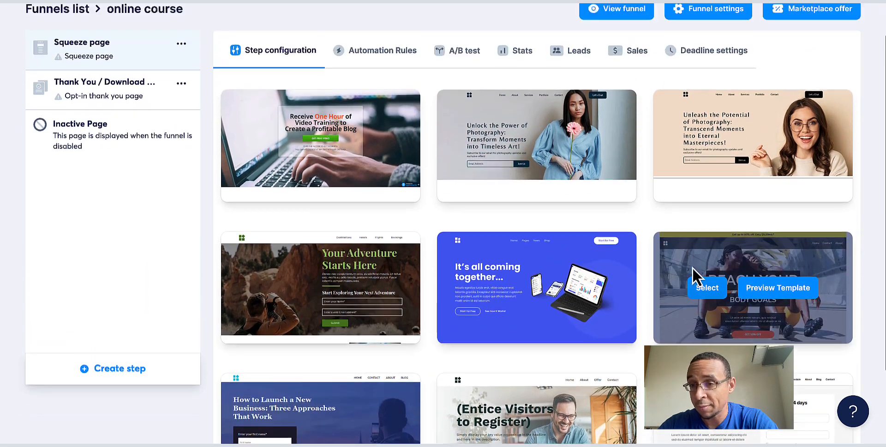
scroll(692, 267, "down", 3)
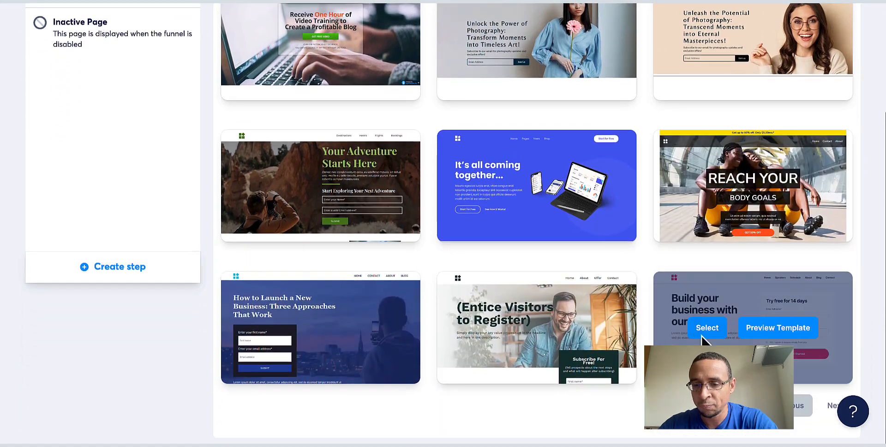
left_click(743, 405)
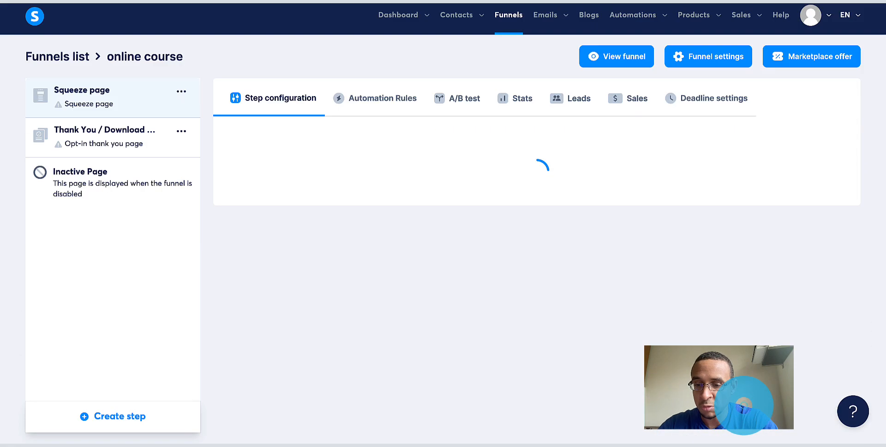
scroll(614, 233, "down", 8)
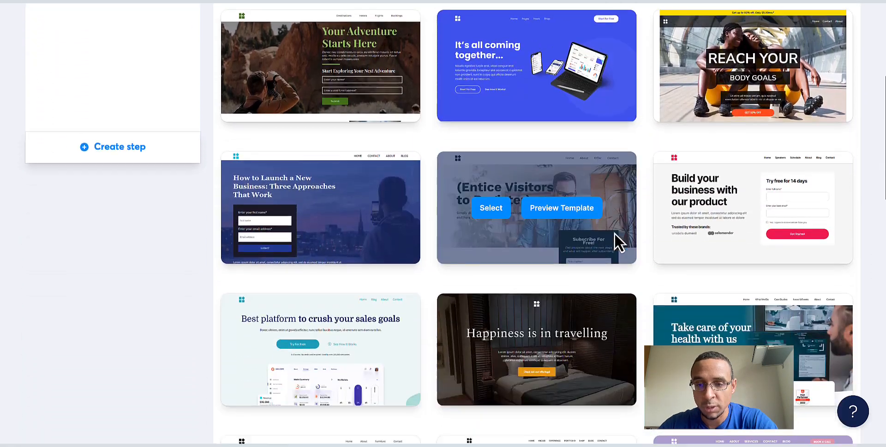
scroll(613, 232, "down", 6)
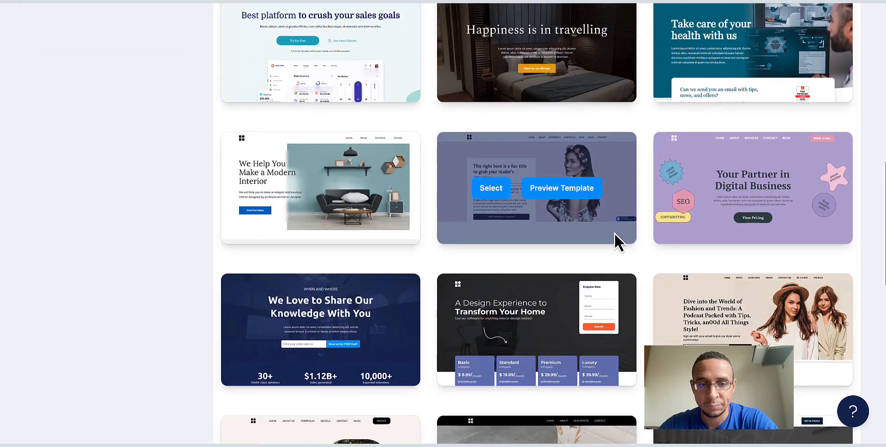
scroll(613, 233, "up", 6)
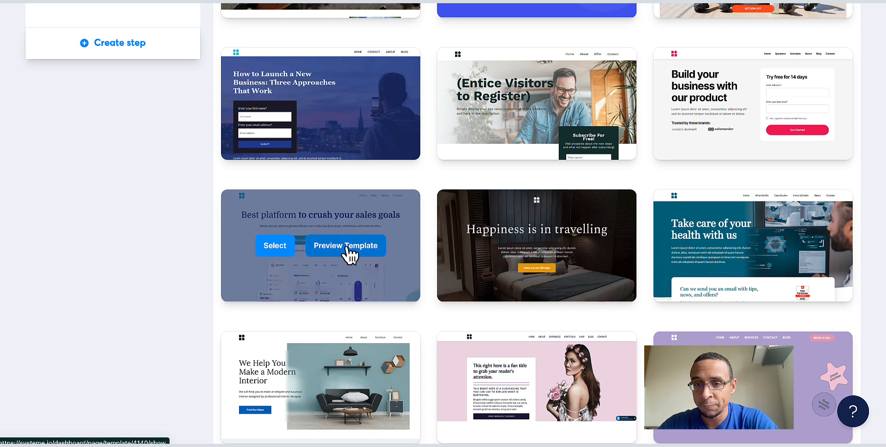
Preview the "Best platform to crush your sales goals" template and select it for the squeeze page
left_click(346, 247)
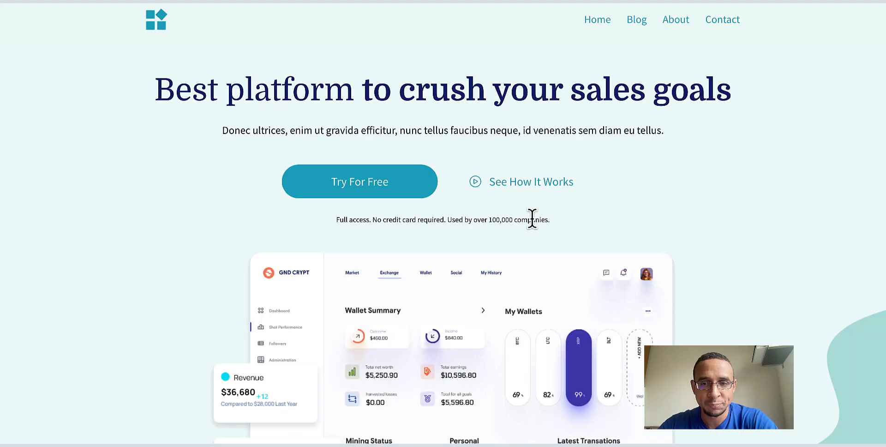
scroll(532, 219, "down", 10)
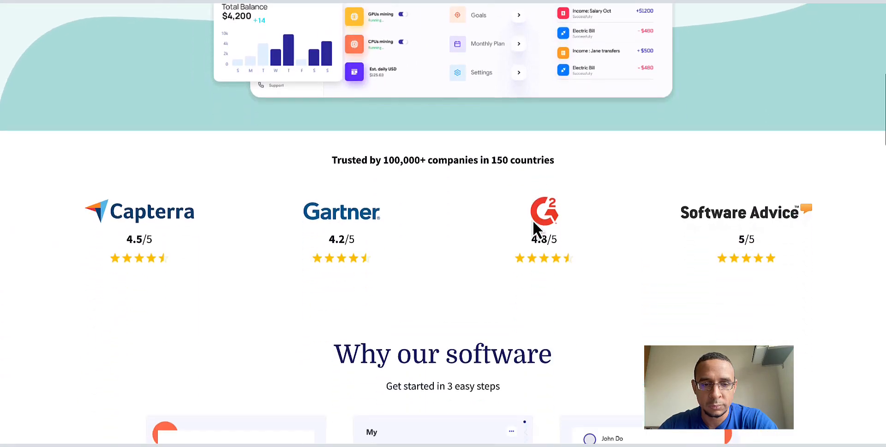
scroll(532, 220, "down", 14)
scroll(532, 219, "up", 20)
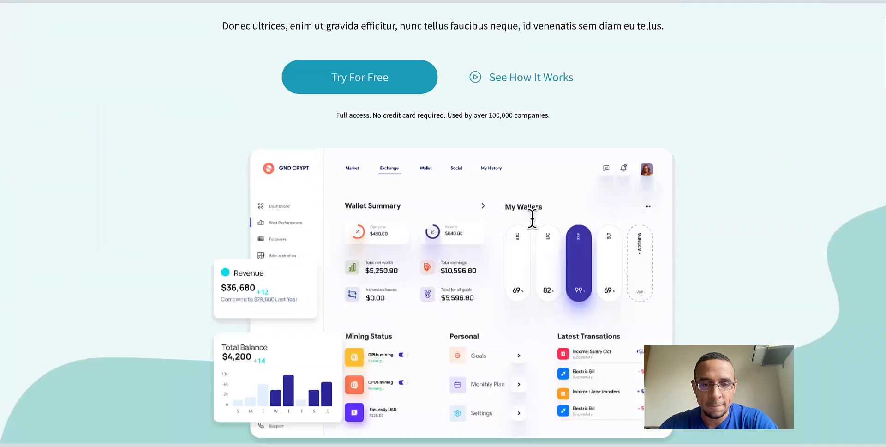
scroll(532, 220, "up", 3)
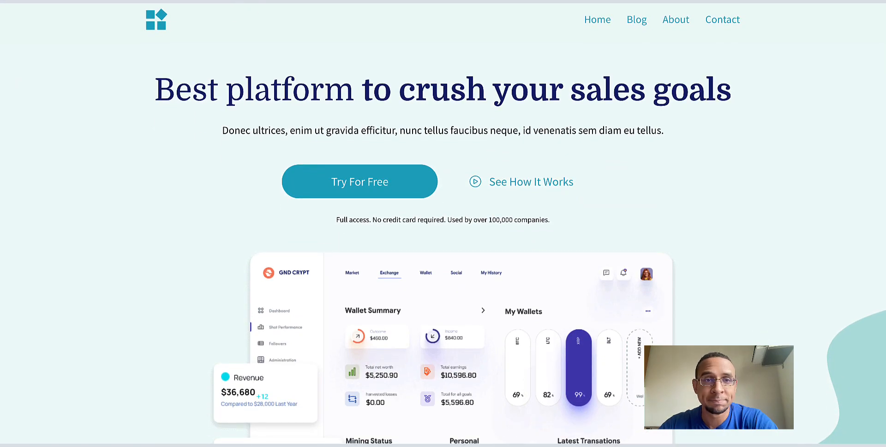
key("Escape")
mouse_move(397, 254)
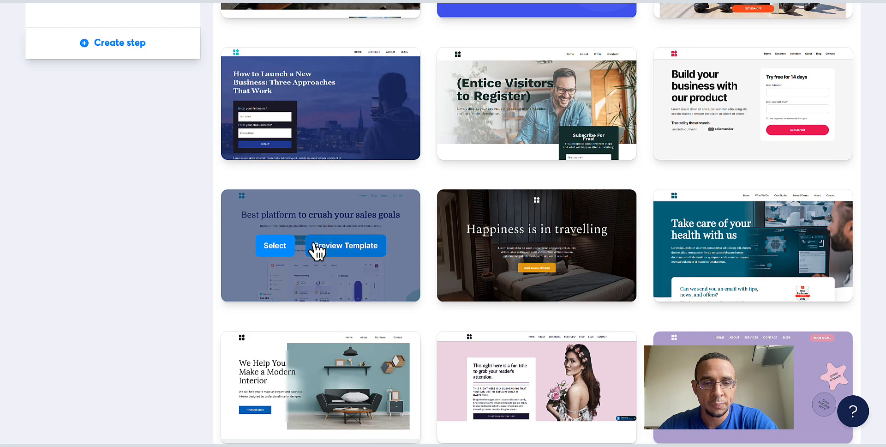
left_click(279, 245)
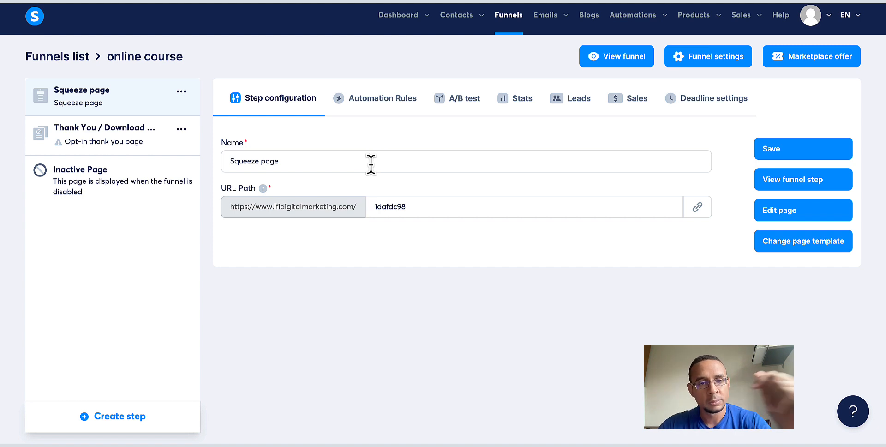
Rename the squeeze page step as "online course", set its URL path to "online-course" and save the changes
left_click(363, 164)
key("ctrl+a")
type("o")
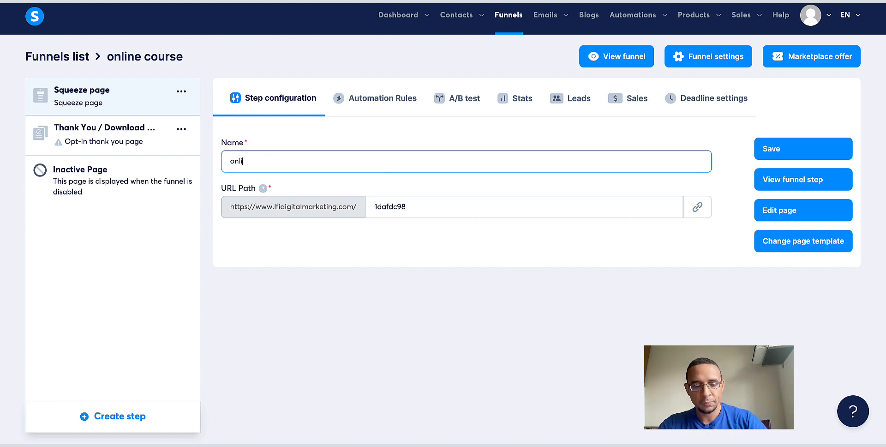
double_click(400, 204)
type("online")
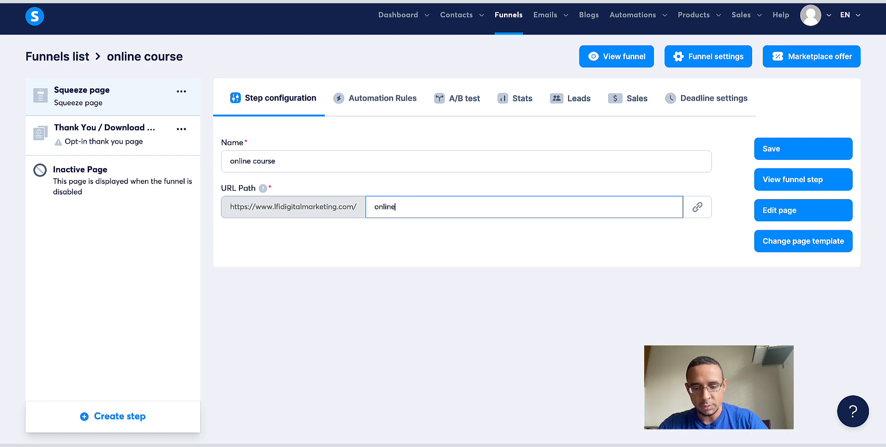
type("-course")
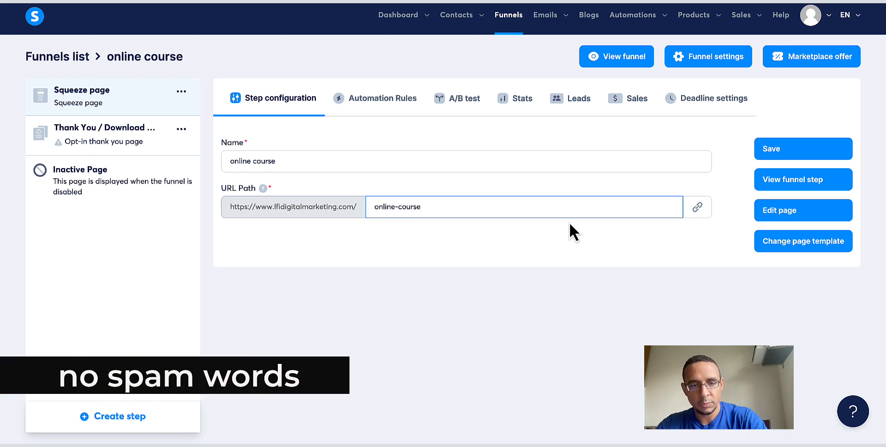
left_click(784, 148)
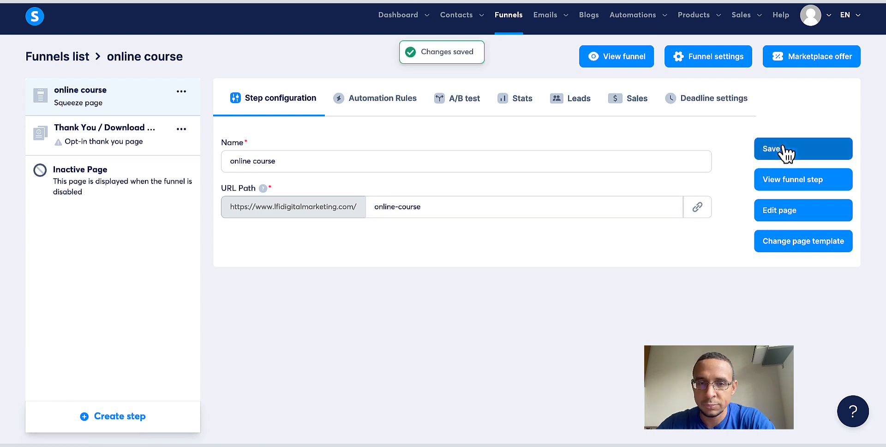
Open the squeeze page for editing and examine its sections from the main headline down to the email form and footer
left_click(784, 210)
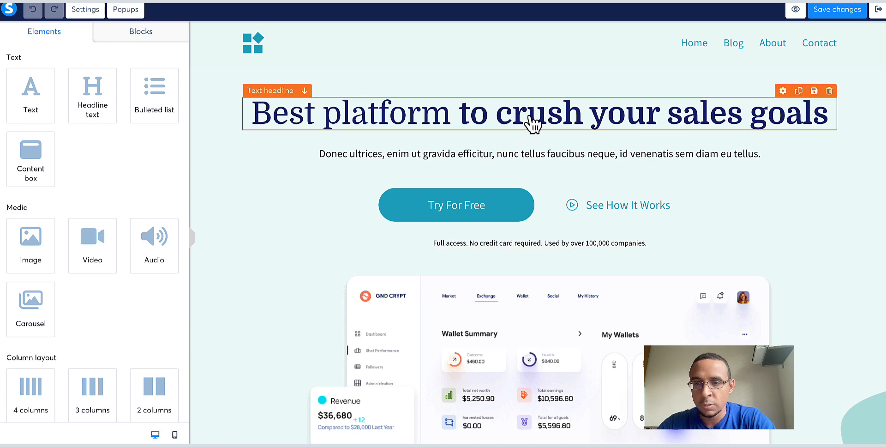
scroll(530, 118, "down", 2)
scroll(530, 118, "up", 1)
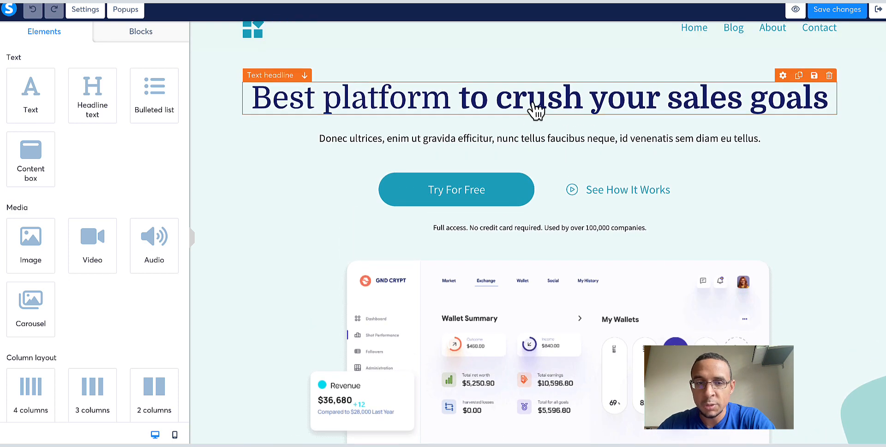
left_click(535, 110)
left_click(507, 193)
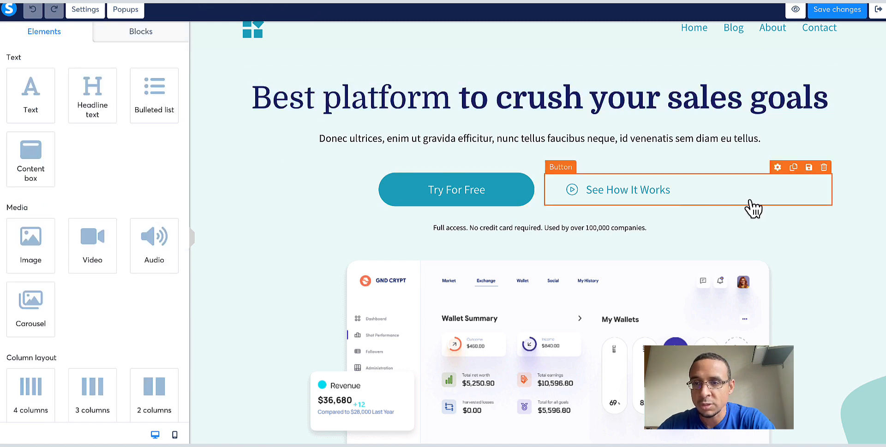
scroll(832, 248, "down", 2)
left_click(832, 247)
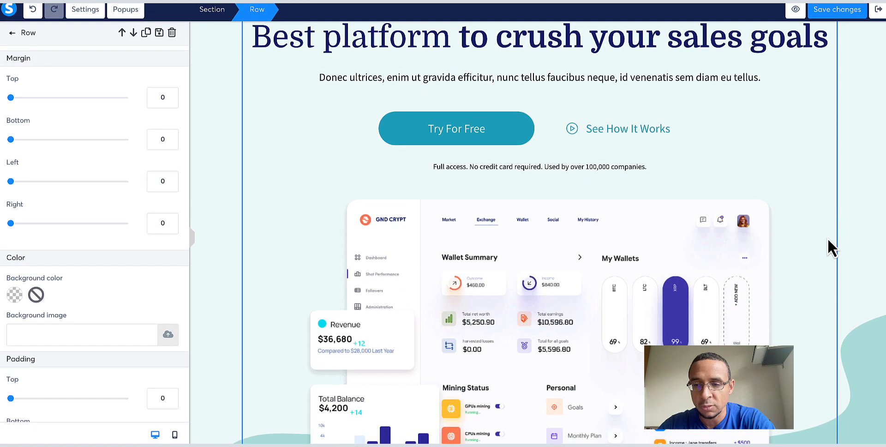
left_click(839, 244)
scroll(857, 242, "down", 1)
scroll(860, 249, "down", 5)
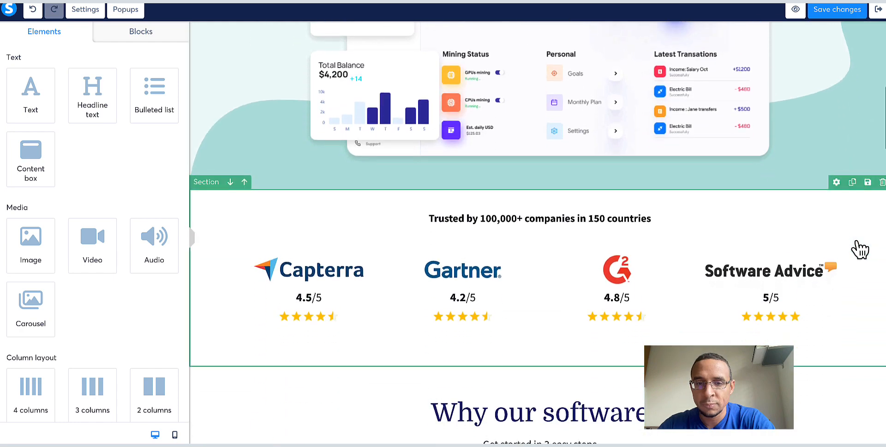
scroll(860, 249, "up", 10)
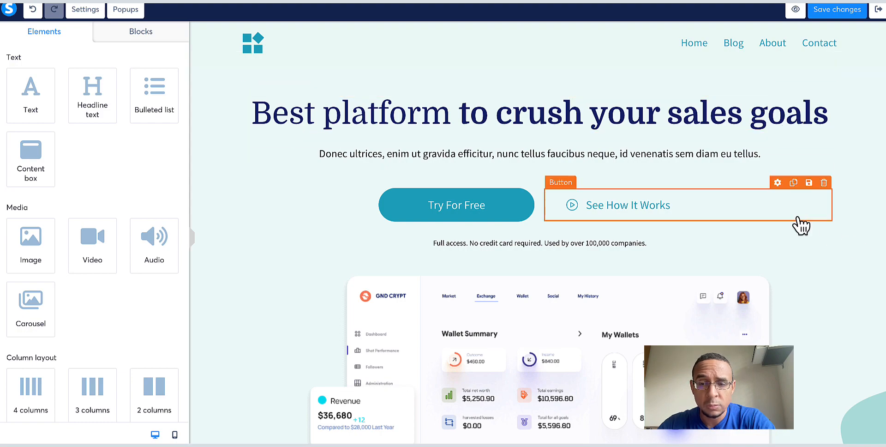
scroll(801, 225, "down", 20)
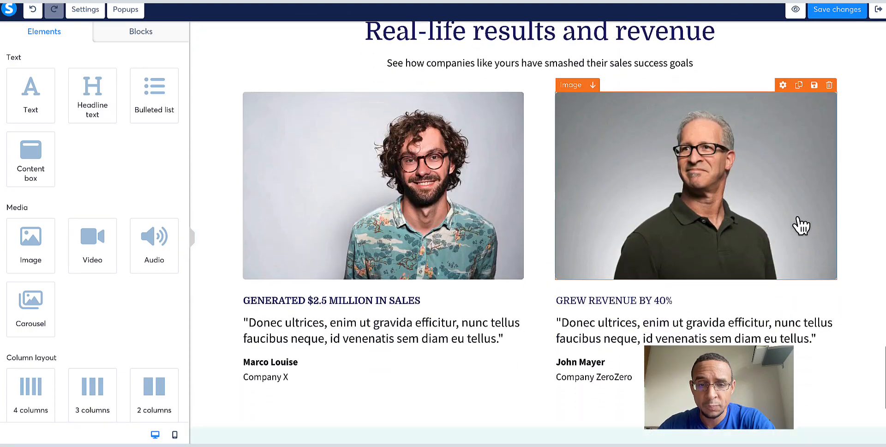
scroll(801, 225, "down", 5)
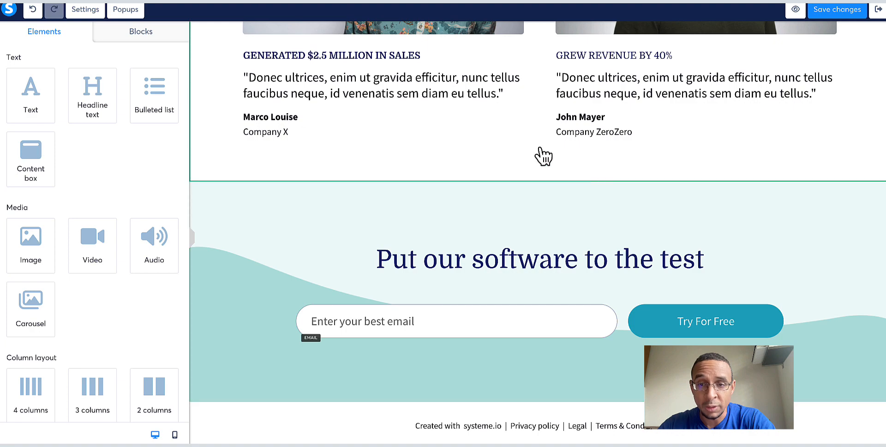
scroll(543, 154, "up", 20)
scroll(543, 154, "up", 3)
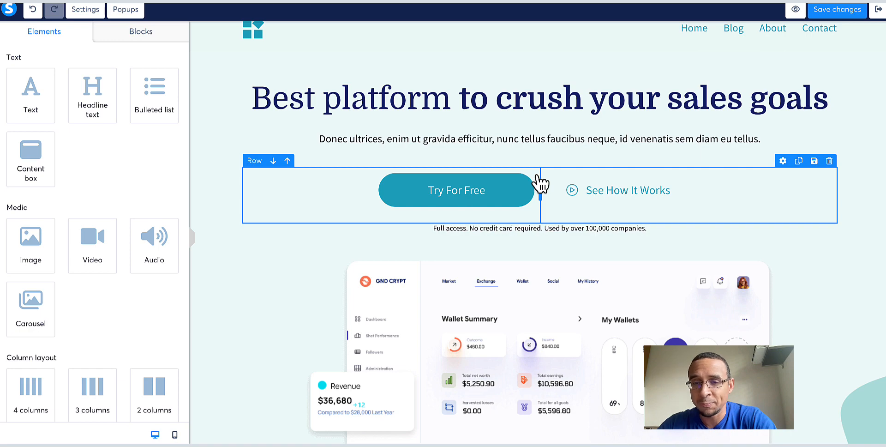
Delete the "Trusted by 100,000+ companies in 150 countries" section with the company ratings from the squeeze page
scroll(582, 278, "down", 12)
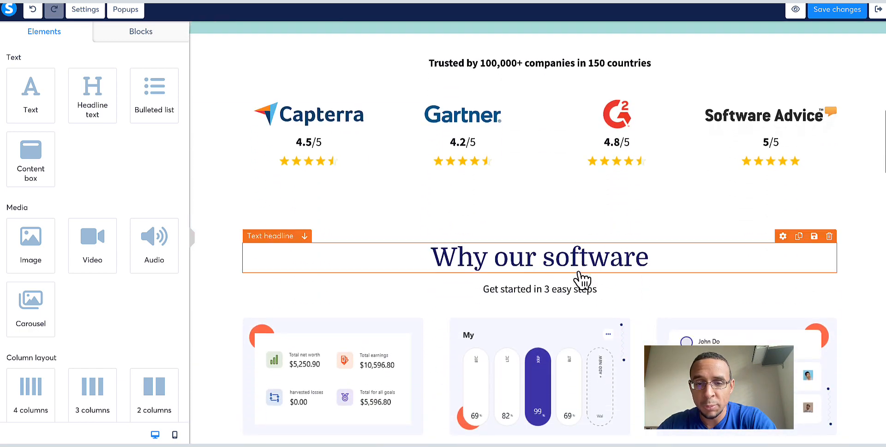
scroll(581, 279, "up", 7)
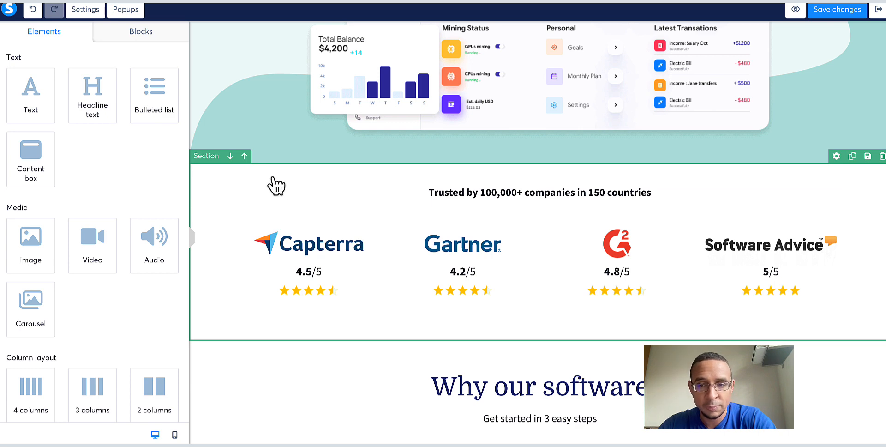
left_click(881, 157)
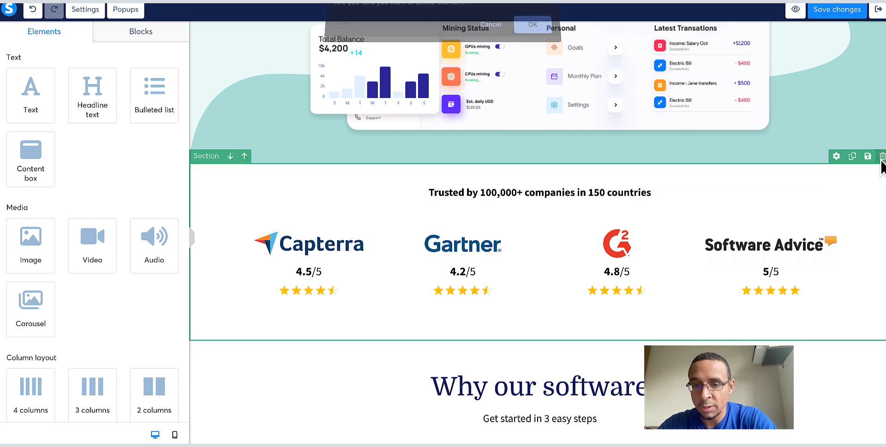
key("Return")
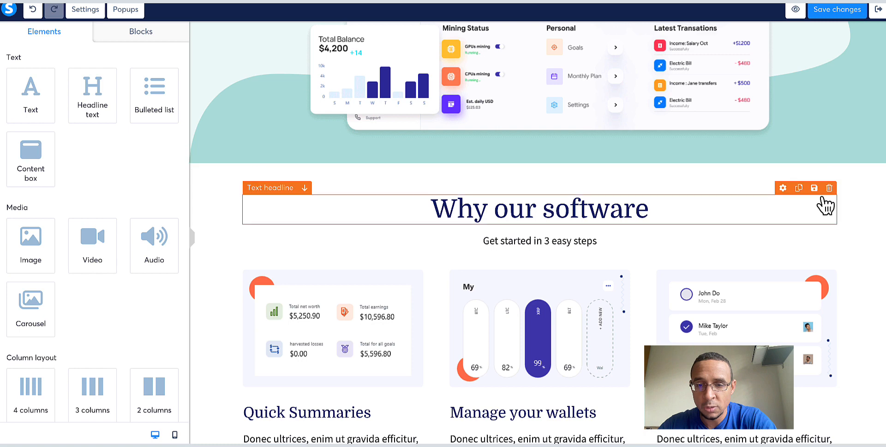
Replace the "Why our software" headline text with "why our course?"
left_click(627, 208)
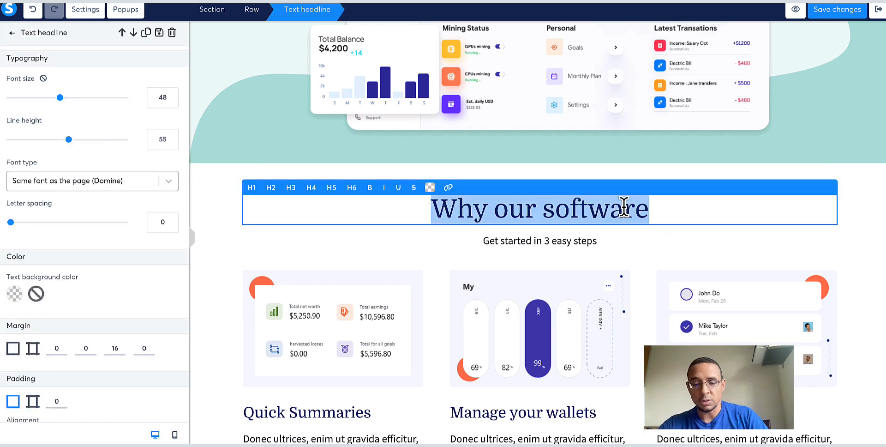
type("Why")
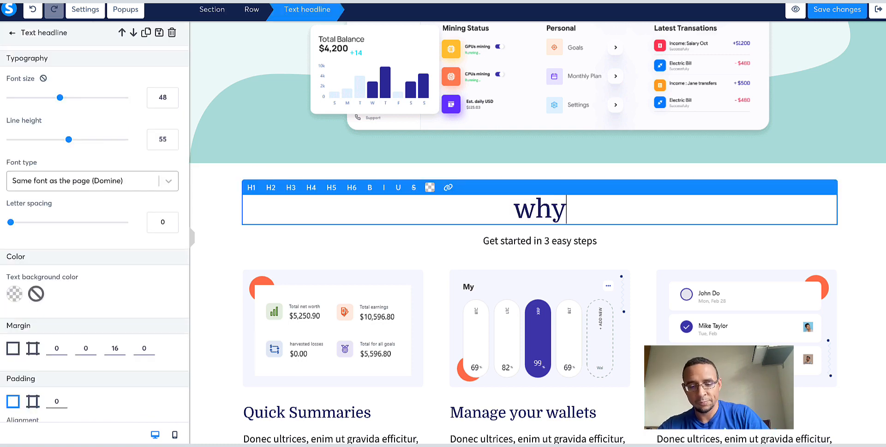
type(" our course?")
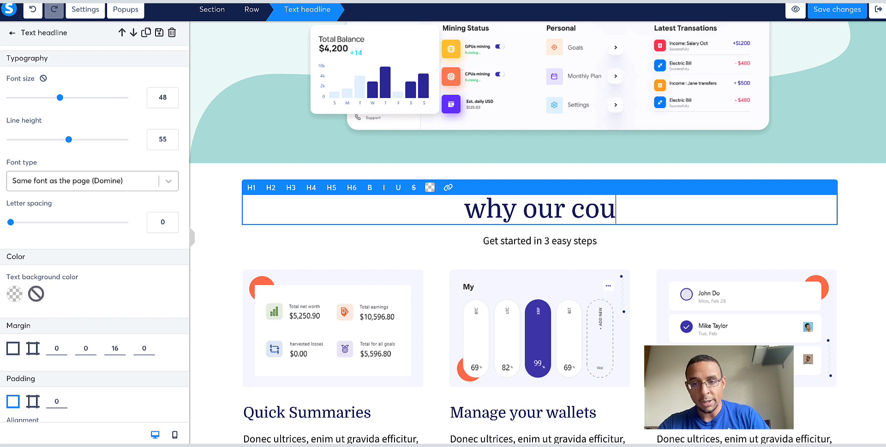
left_click(616, 258)
Delete the "Over 150+ integrations" section with the app logos from the squeeze page
scroll(617, 259, "down", 3)
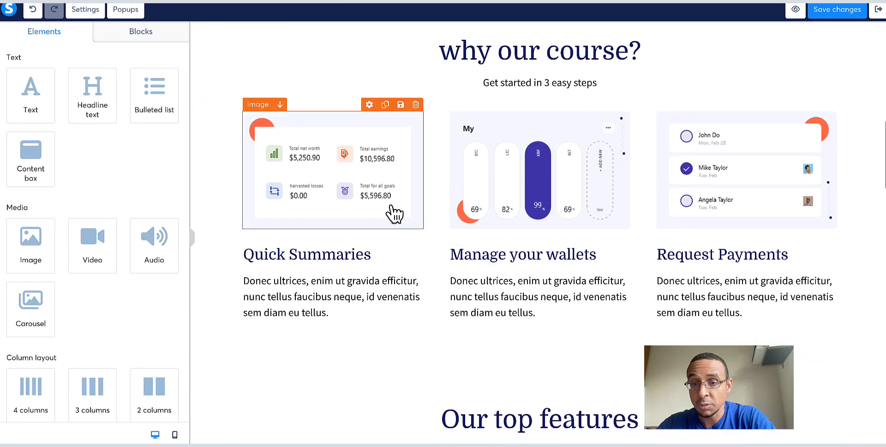
scroll(641, 235, "down", 5)
scroll(618, 277, "down", 10)
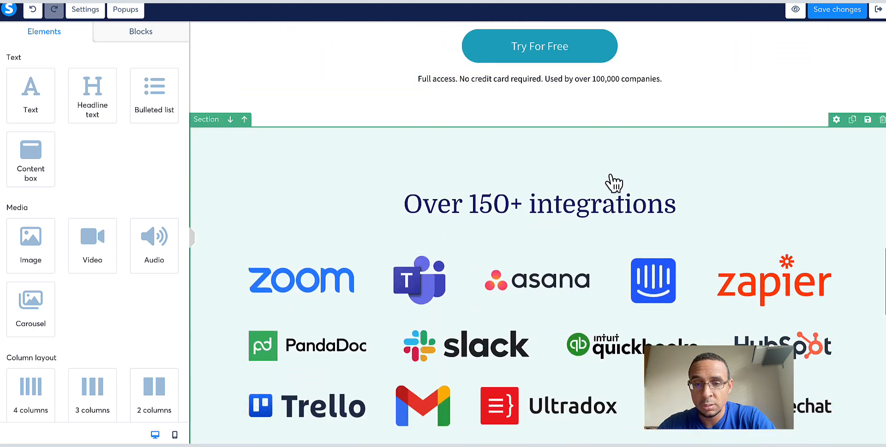
scroll(609, 182, "down", 1)
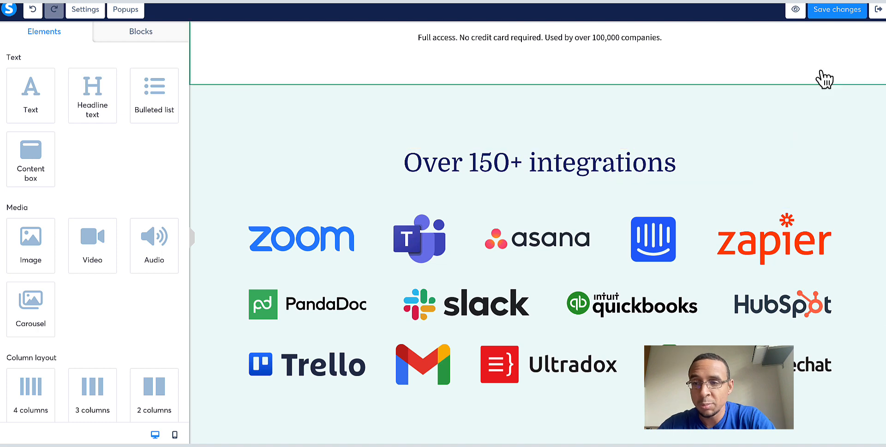
left_click(881, 78)
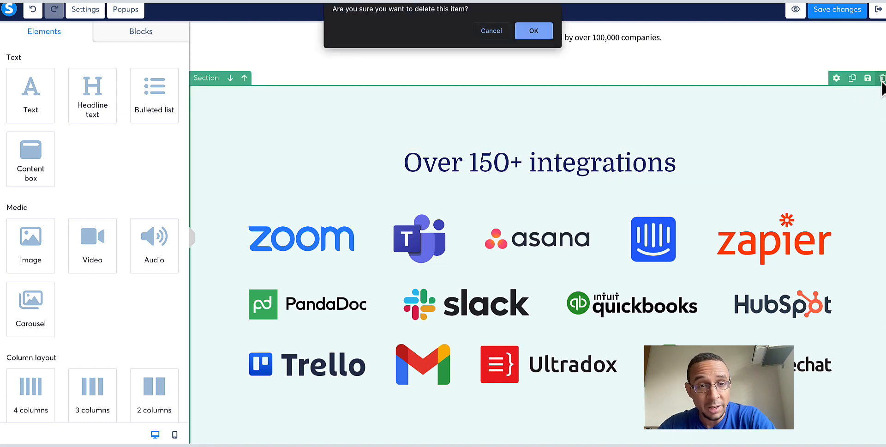
key("Return")
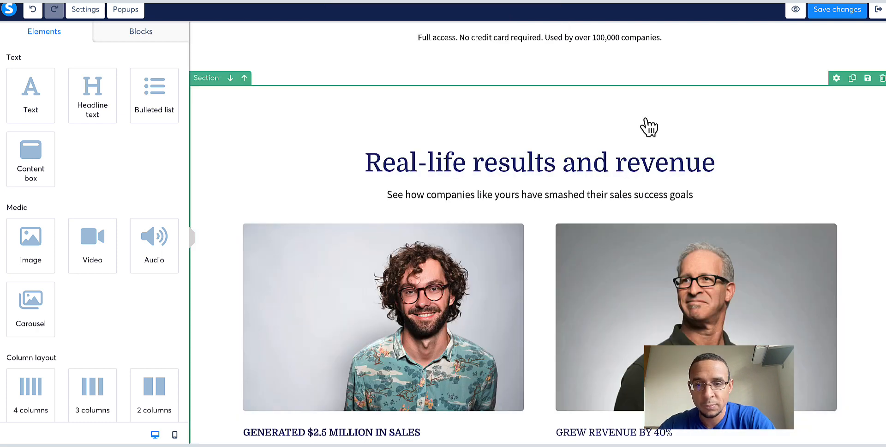
Examine the "Real-life results and revenue" section and the action and redirect settings of the "Try For Free" button beside the email field
scroll(662, 169, "down", 3)
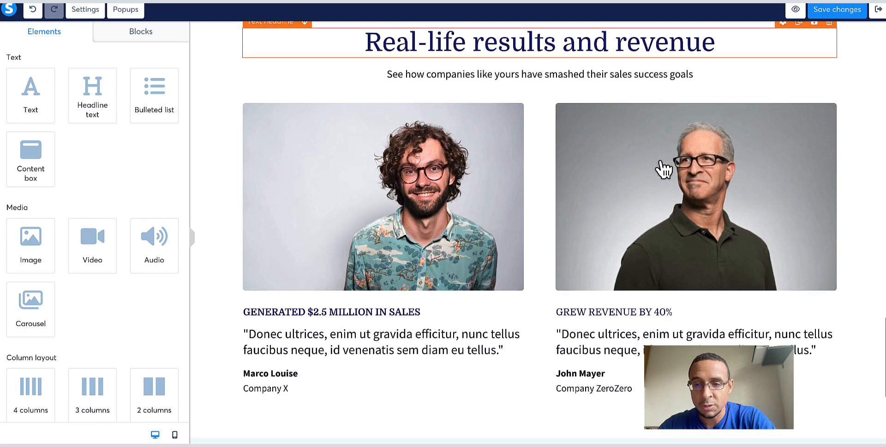
scroll(663, 169, "up", 2)
scroll(663, 169, "up", 1)
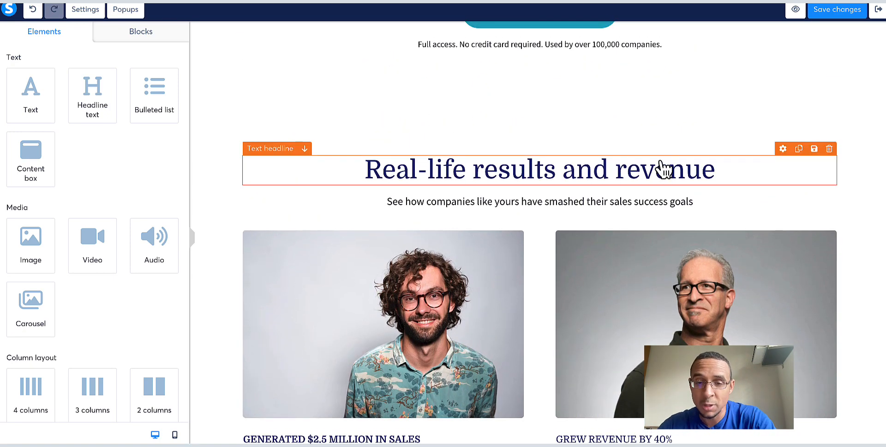
scroll(663, 169, "down", 6)
scroll(663, 168, "up", 5)
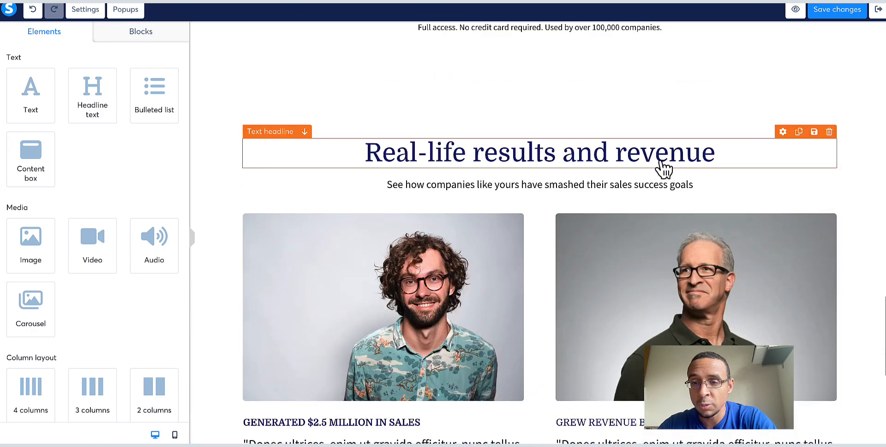
scroll(744, 211, "down", 7)
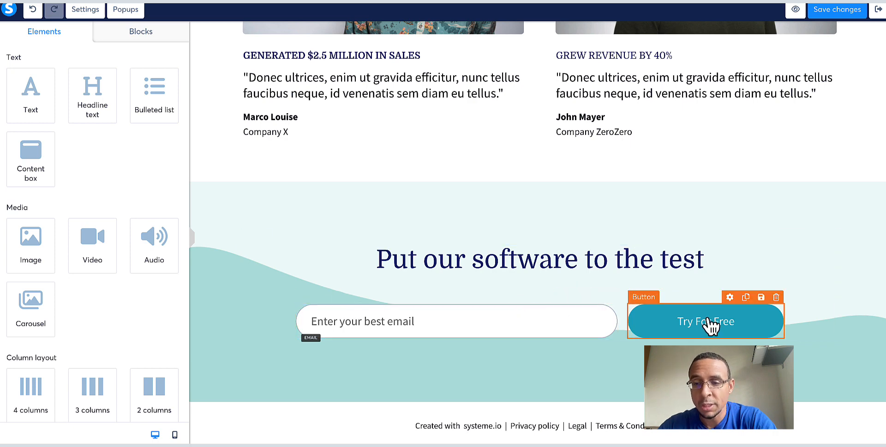
left_click(642, 323)
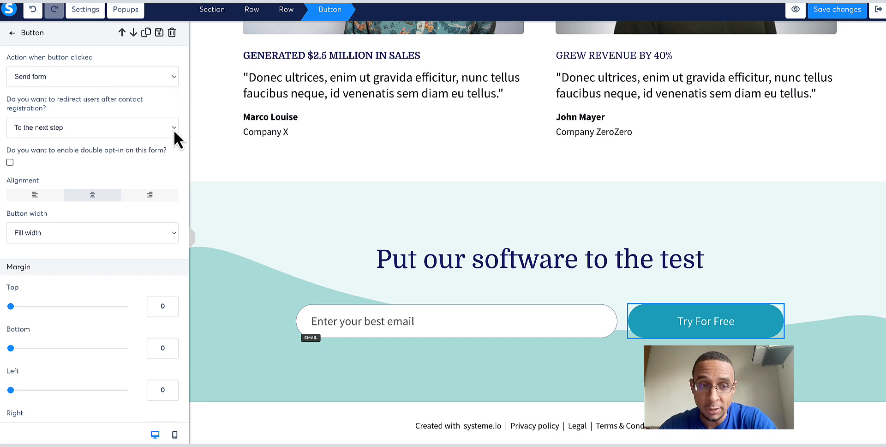
left_click(708, 162)
Save the changes made to the squeeze page
scroll(708, 159, "up", 10)
scroll(708, 159, "up", 10)
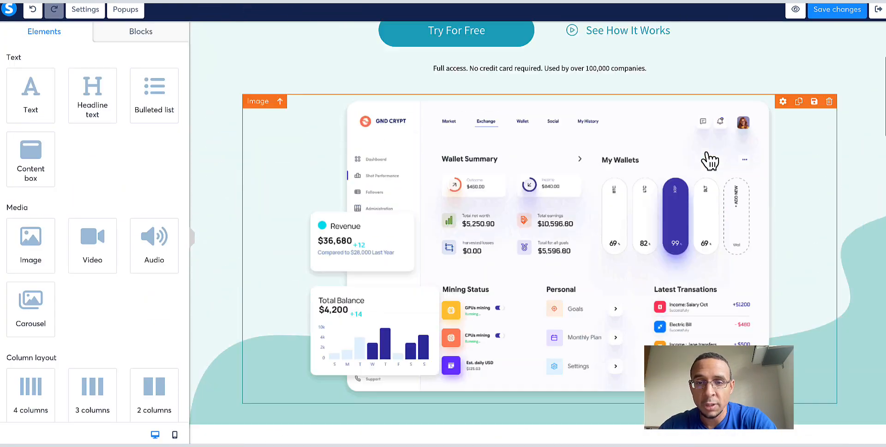
left_click(830, 14)
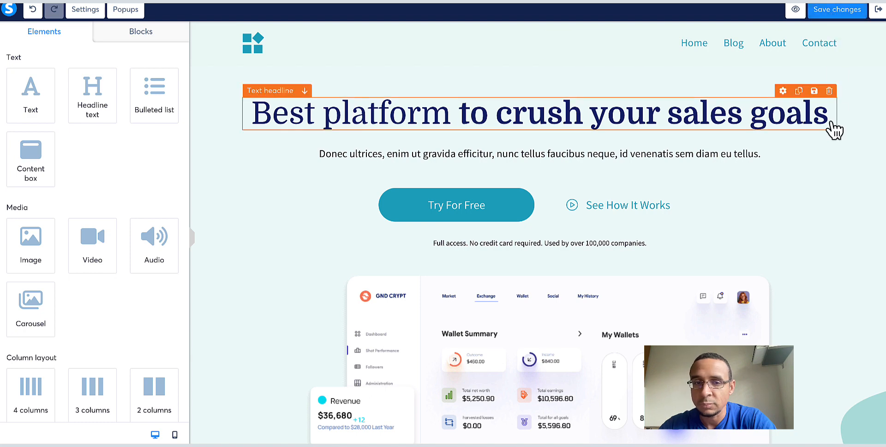
Check the squeeze page's mobile layout down to the "why our course?" section and return to the desktop view
left_click(175, 434)
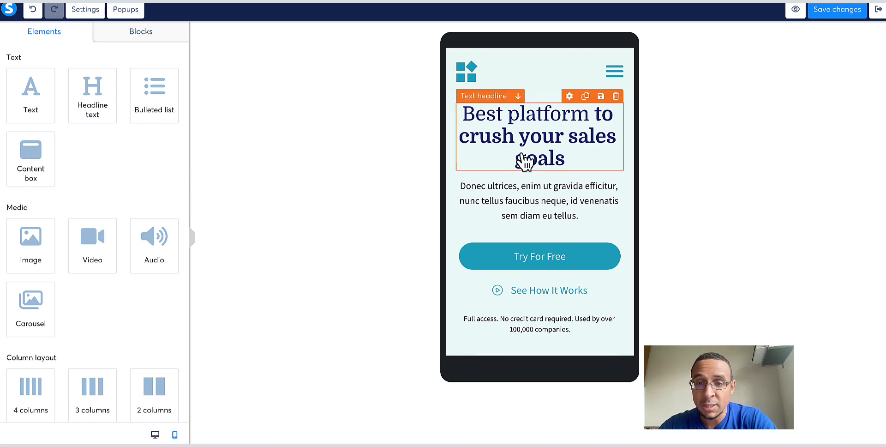
left_click(535, 201)
scroll(531, 196, "down", 10)
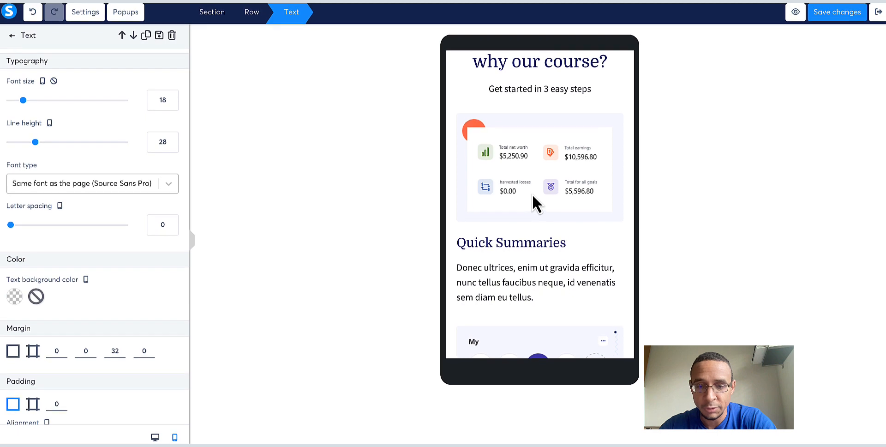
left_click(155, 434)
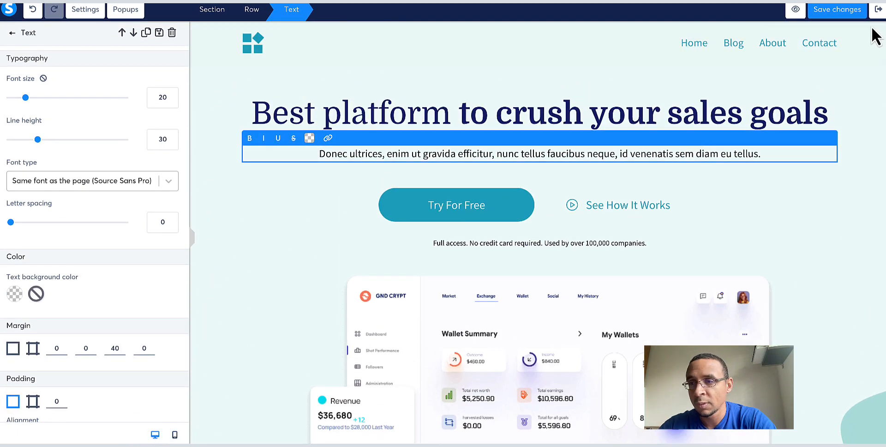
Leave the page editor and select the "A big thank you!" template for the funnel's Thank You / Download page
left_click(878, 11)
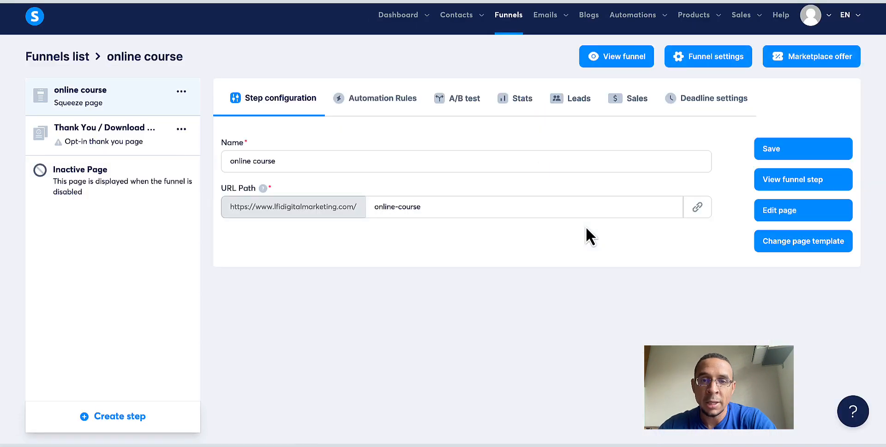
left_click(100, 148)
mouse_move(319, 198)
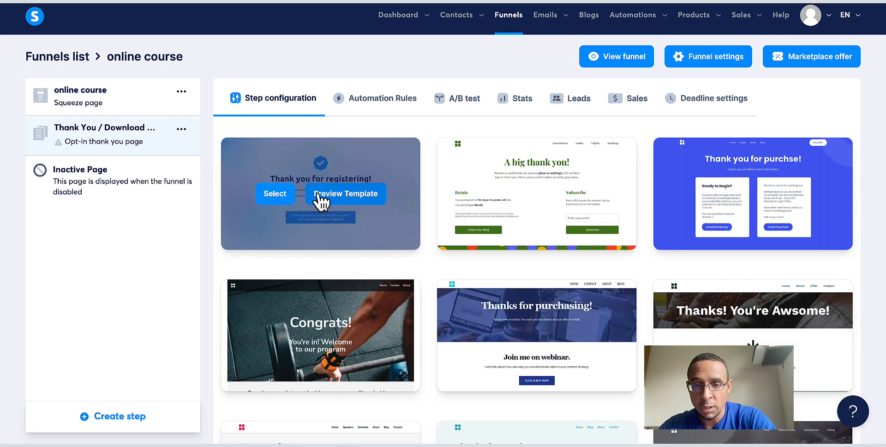
mouse_move(557, 218)
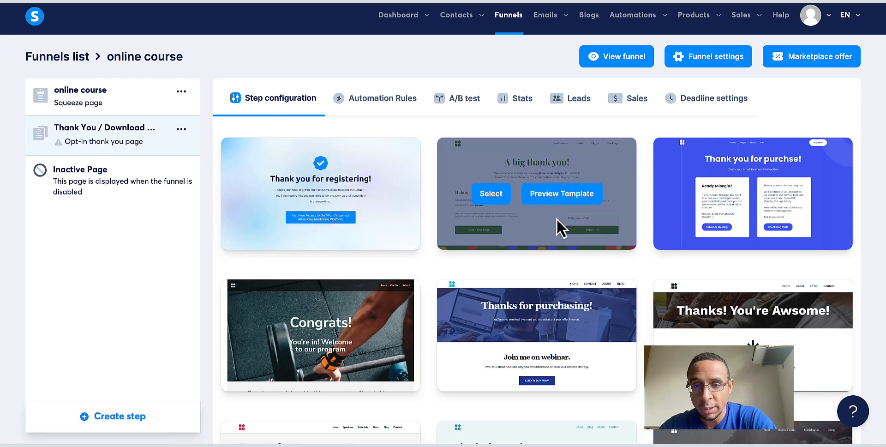
left_click(494, 193)
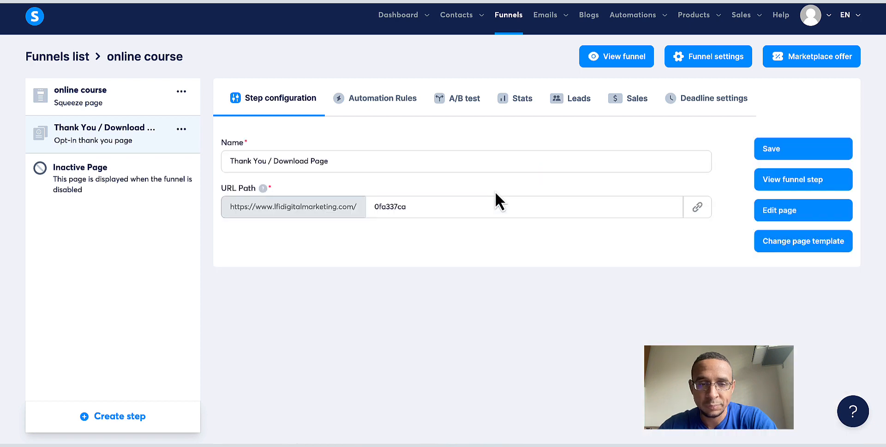
Set the Thank You / Download page's URL path to "online-course-thank-you" and save the step configuration
double_click(395, 206)
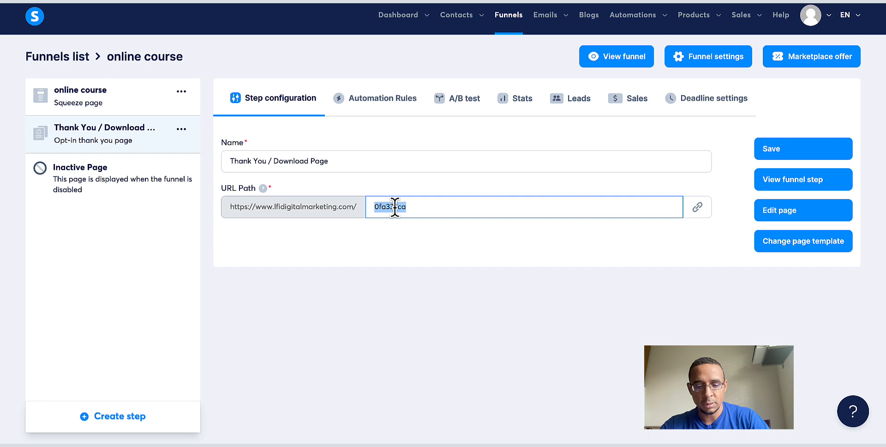
type("online-course-thank-you")
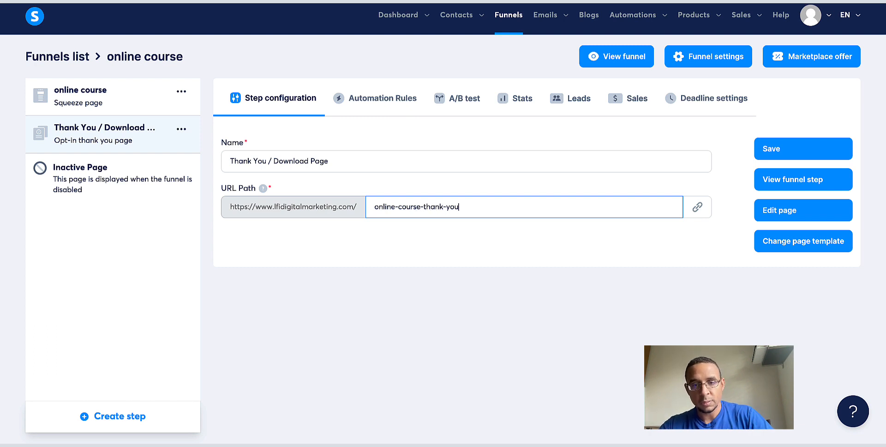
left_click(798, 150)
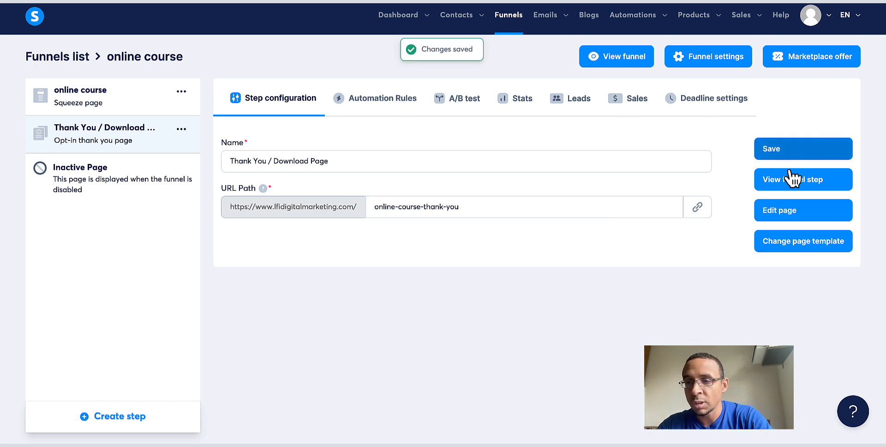
Open the thank you page for editing and add a button between the welcome text and the "Detais" section
left_click(783, 213)
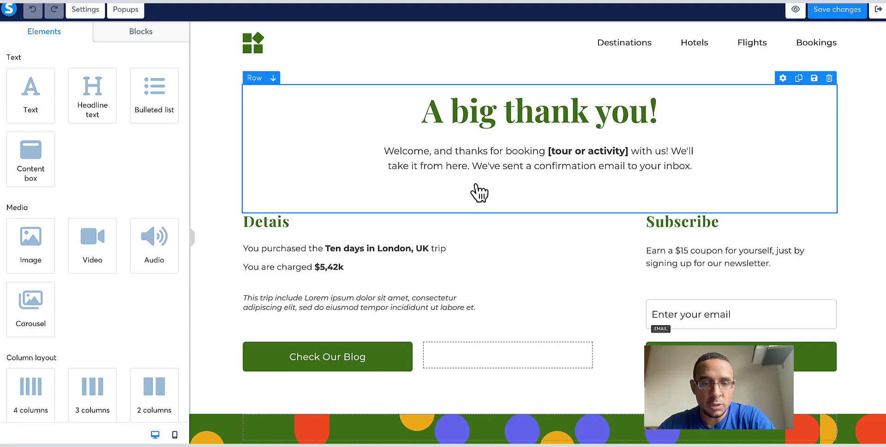
scroll(530, 298, "down", 2)
scroll(531, 298, "down", 5)
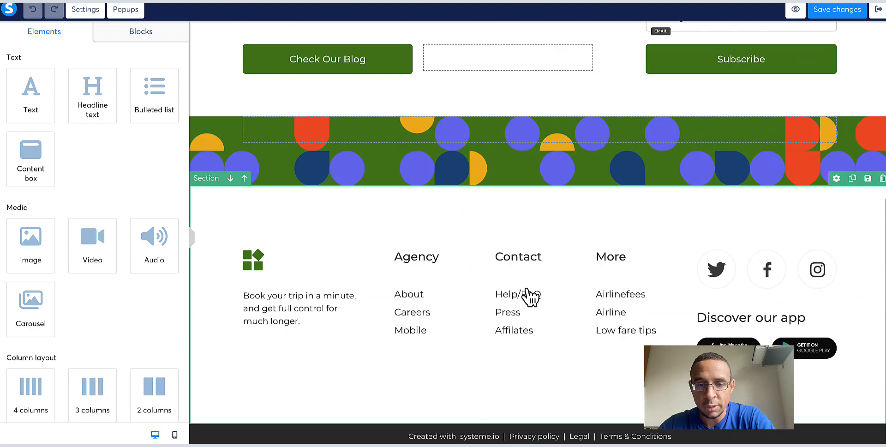
scroll(530, 298, "up", 2)
scroll(530, 297, "up", 5)
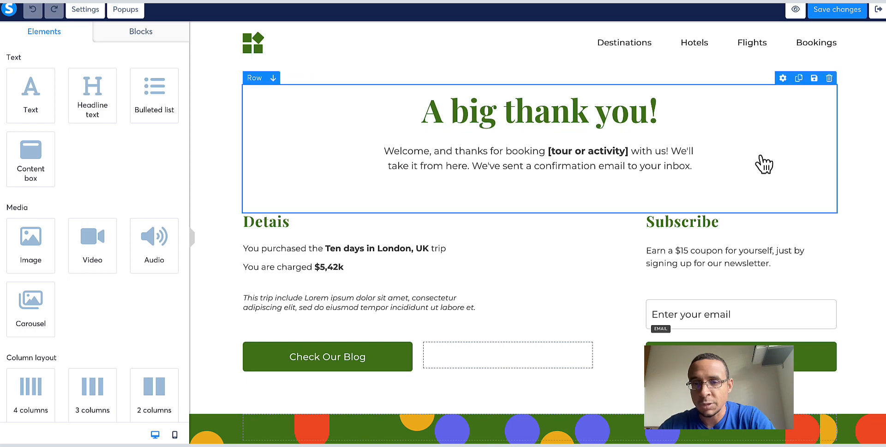
left_click(491, 167)
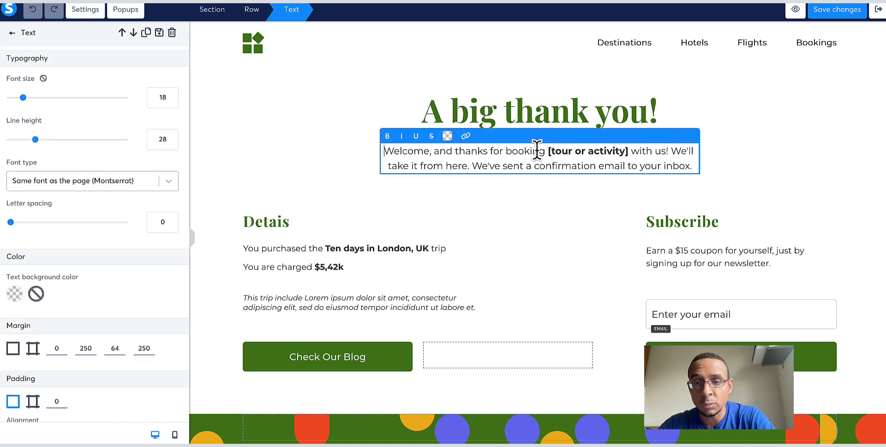
left_click(750, 187)
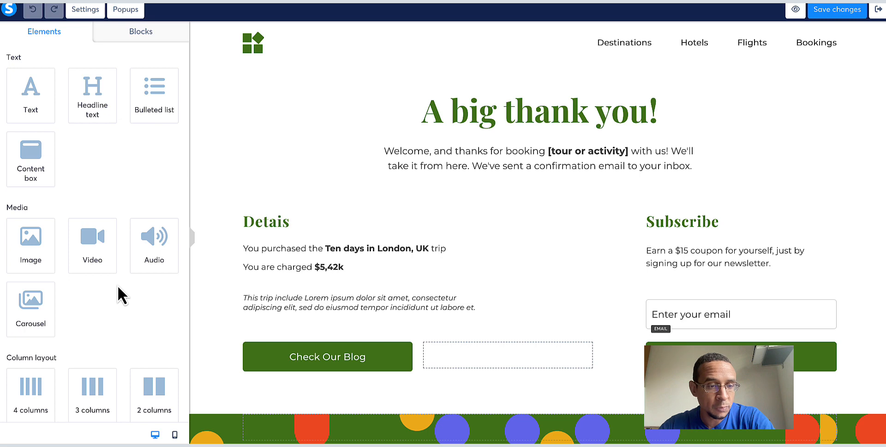
scroll(118, 287, "down", 5)
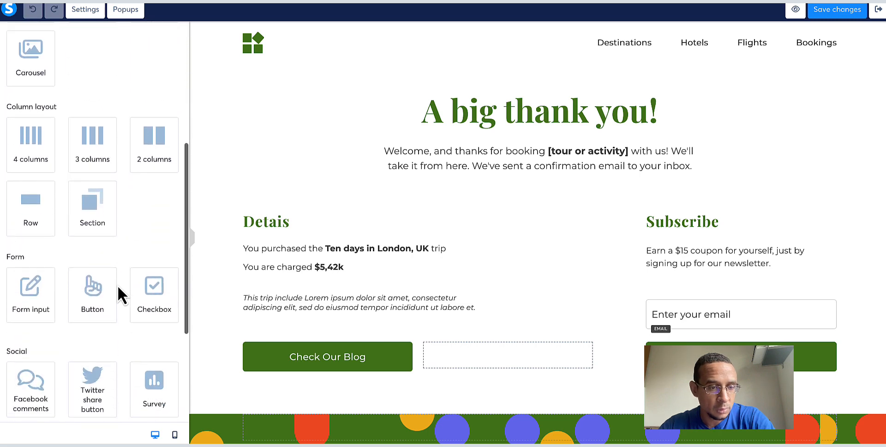
scroll(118, 285, "down", 2)
left_click_drag(90, 243, 419, 214)
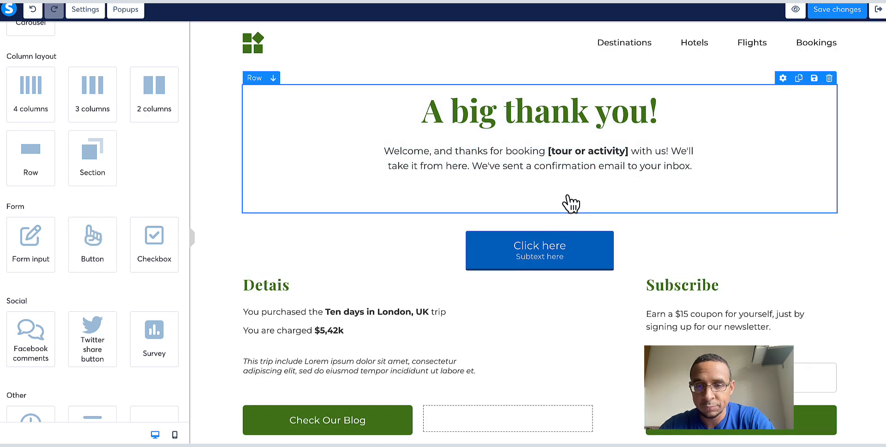
Remove the subtext from the new "Click here" button
left_click(595, 254)
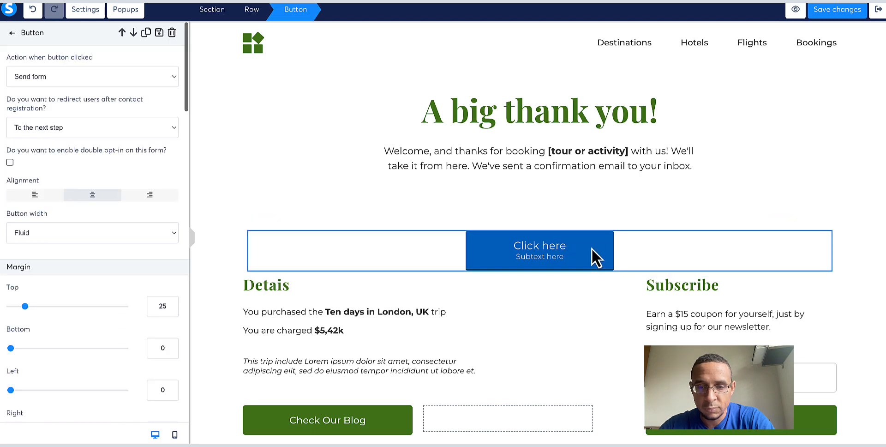
scroll(113, 240, "down", 5)
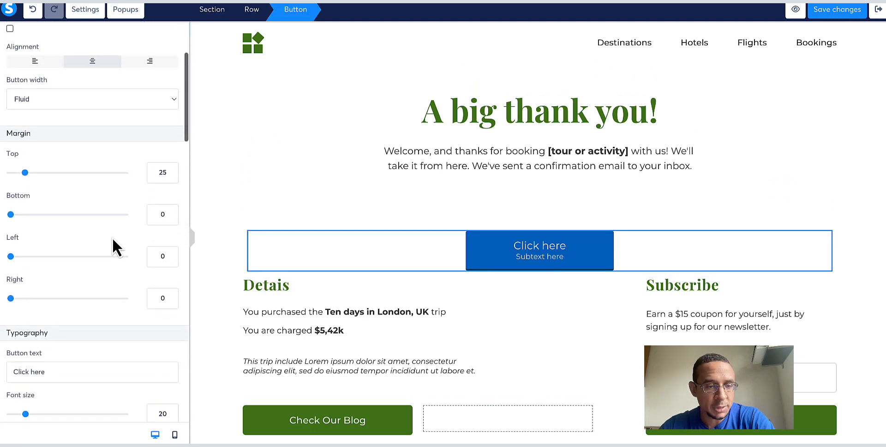
scroll(113, 240, "down", 4)
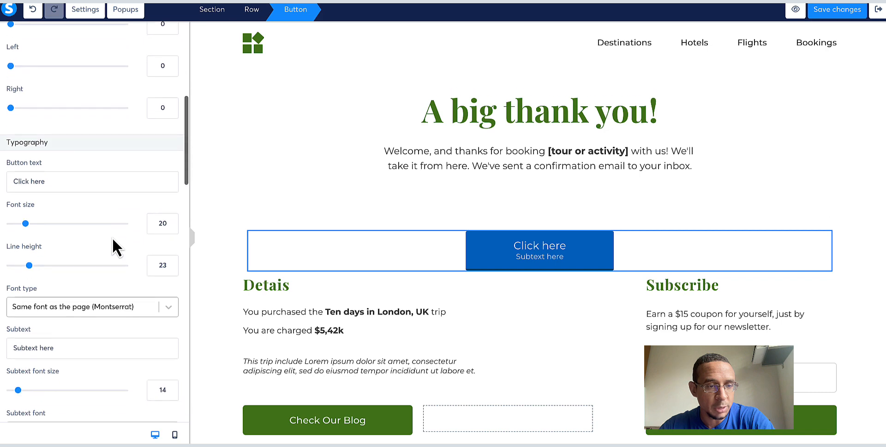
scroll(113, 240, "down", 12)
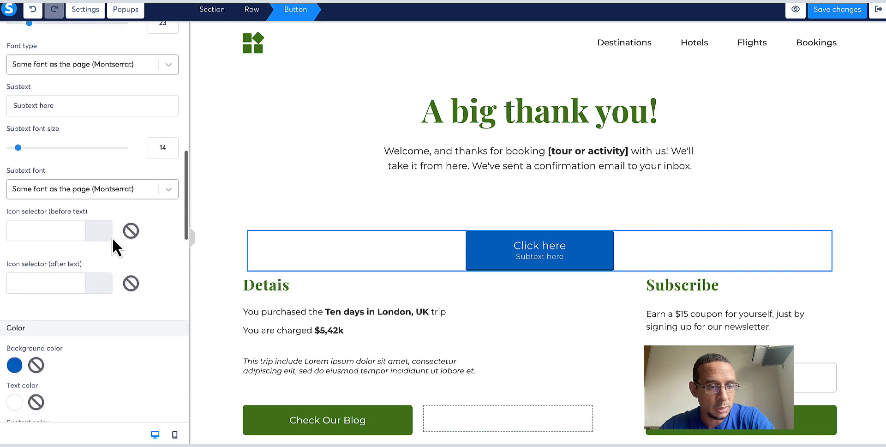
scroll(113, 237, "down", 8)
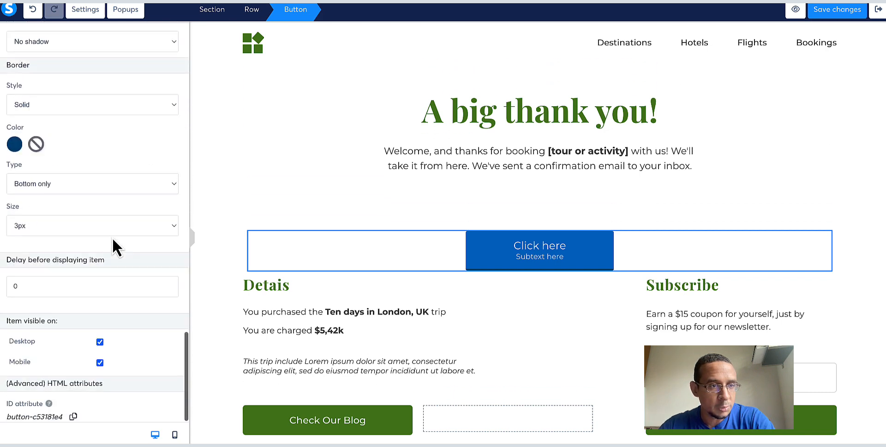
scroll(112, 237, "up", 14)
scroll(113, 237, "up", 6)
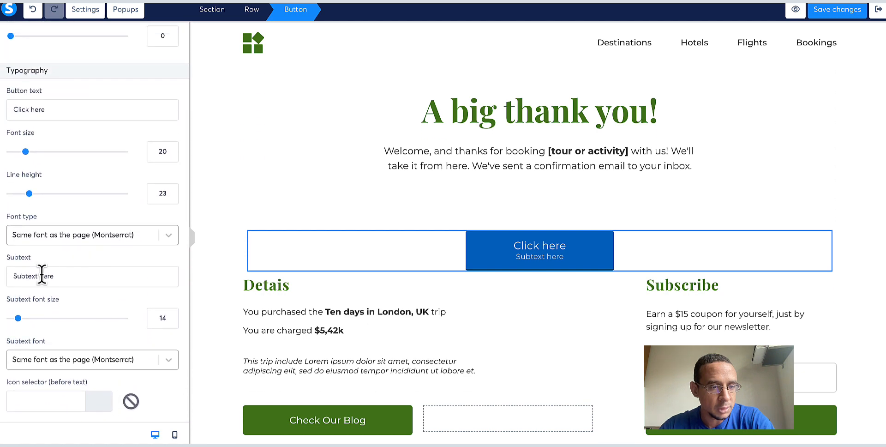
triple_click(35, 276)
key("BackSpace")
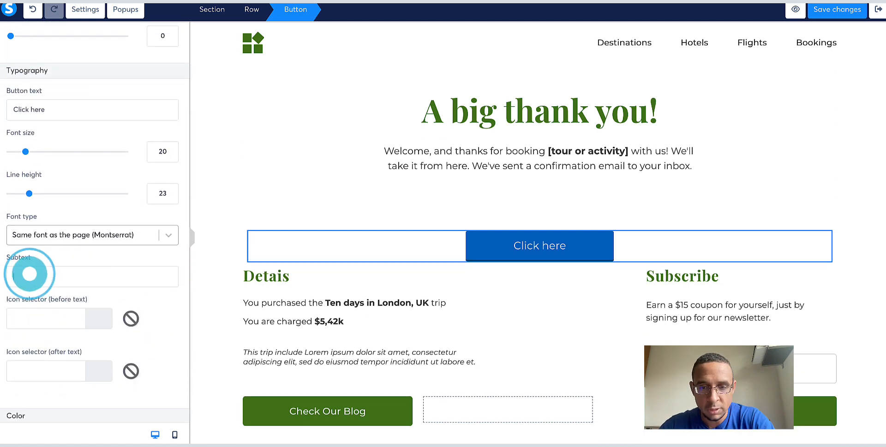
left_click(595, 282)
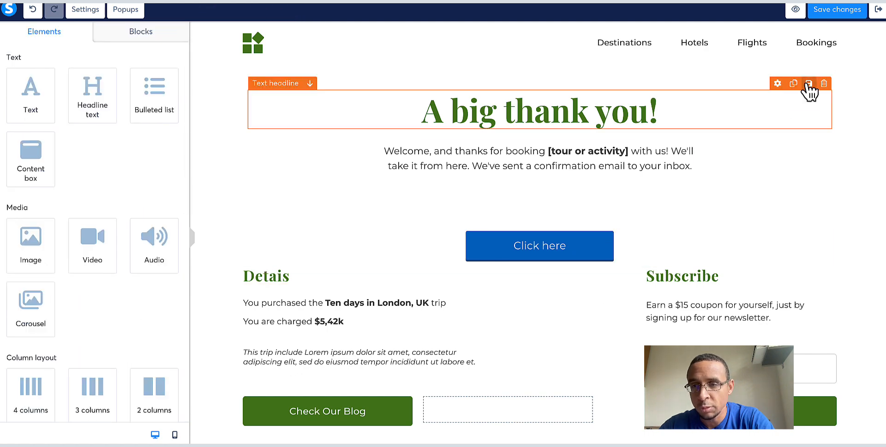
Save the thank you page and open the funnel's "online course" squeeze page for editing
left_click(836, 16)
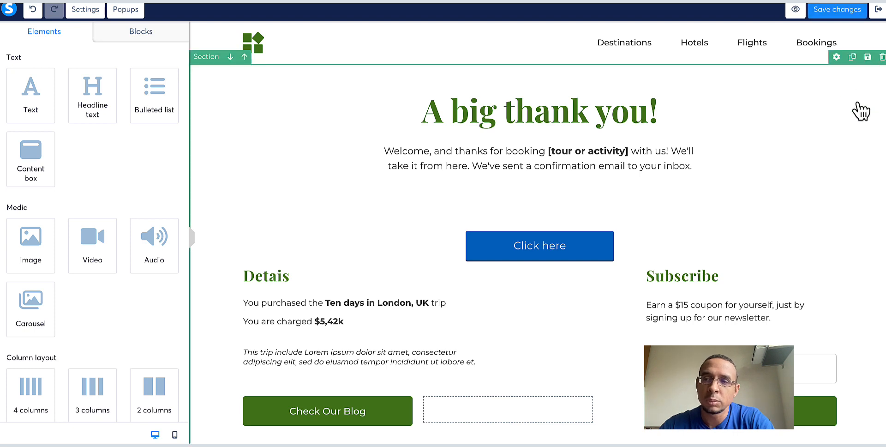
left_click(878, 10)
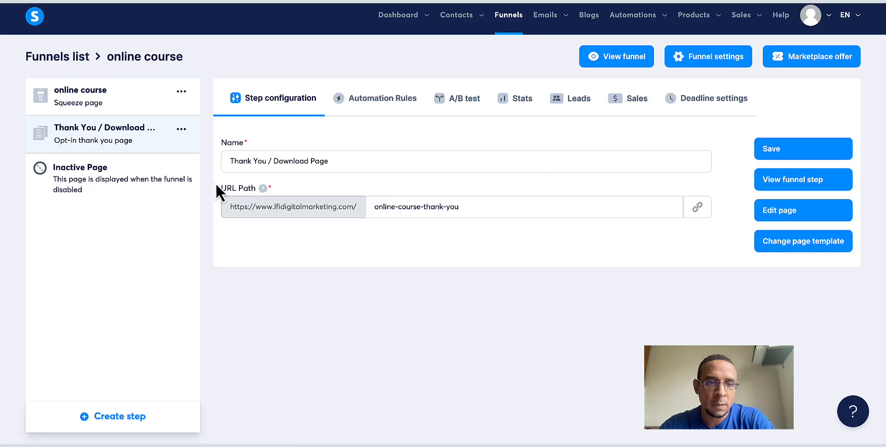
left_click(117, 99)
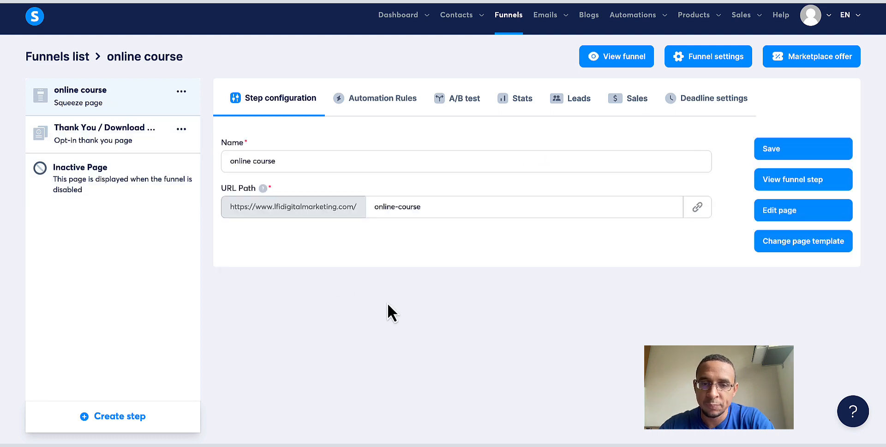
left_click(781, 211)
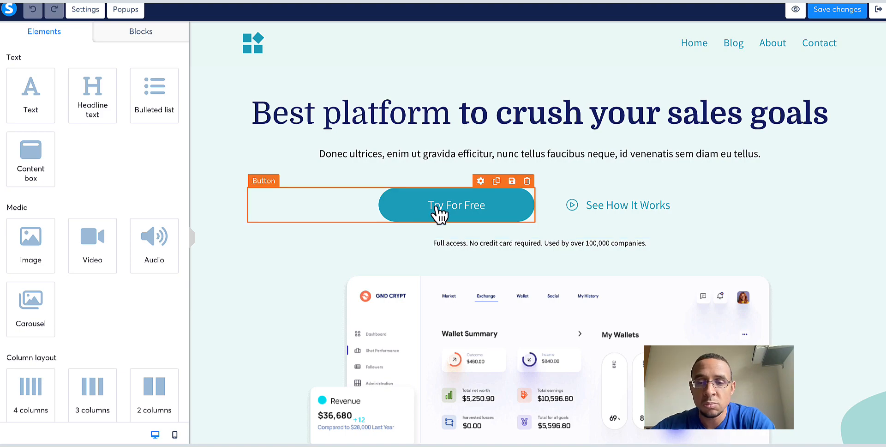
scroll(439, 213, "down", 10)
scroll(439, 213, "down", 3)
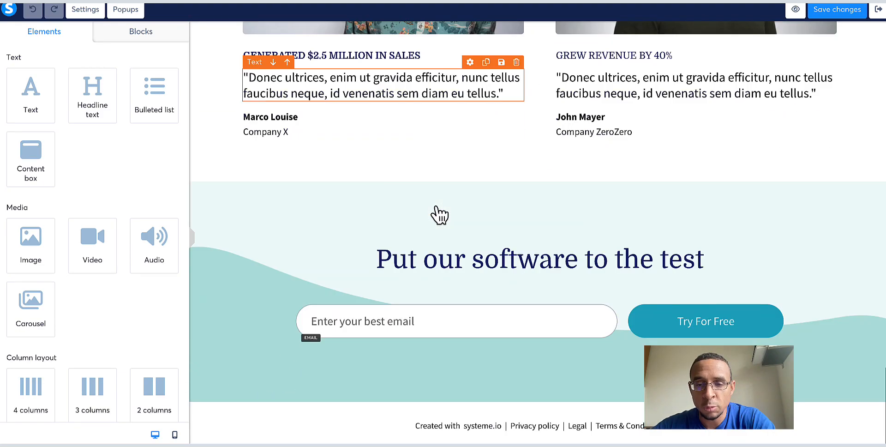
left_click(652, 309)
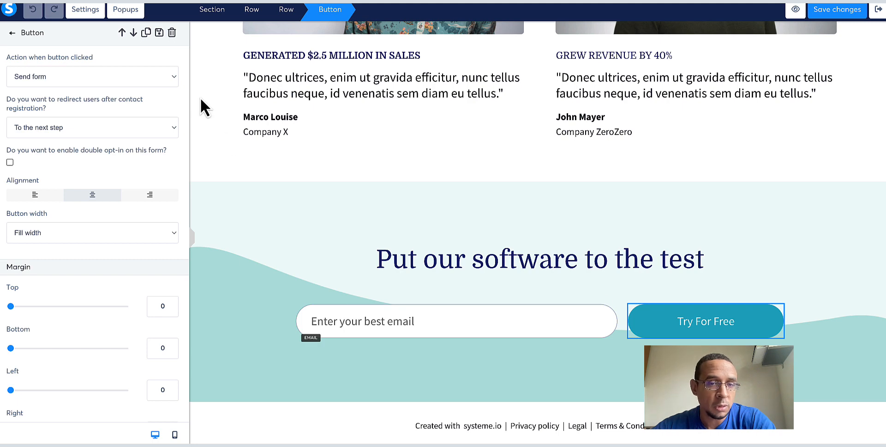
left_click(681, 369)
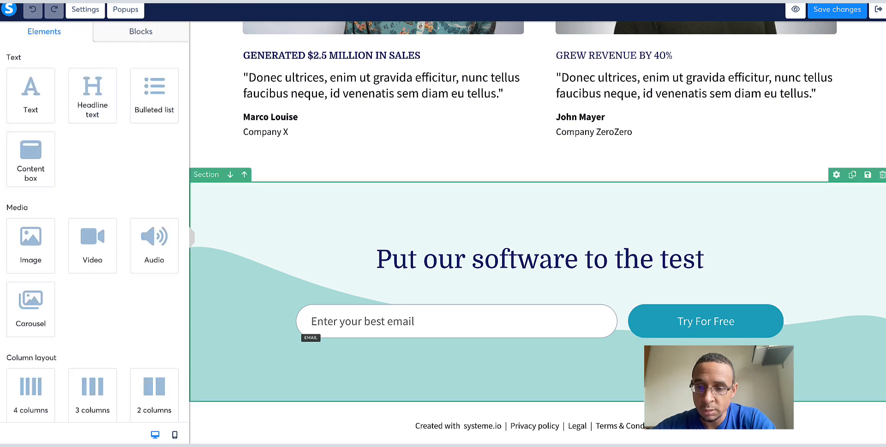
left_click(680, 322)
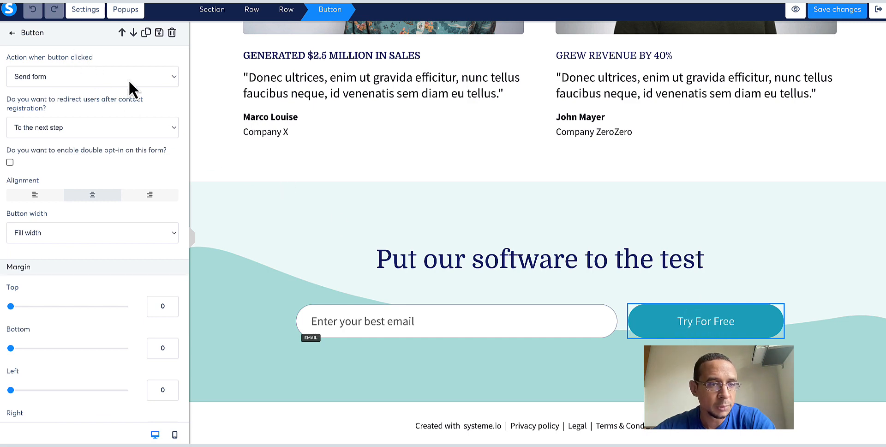
left_click(145, 131)
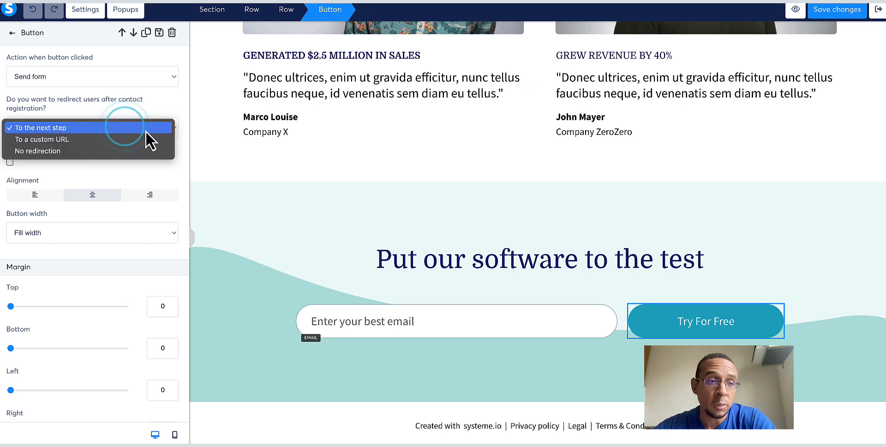
left_click(145, 141)
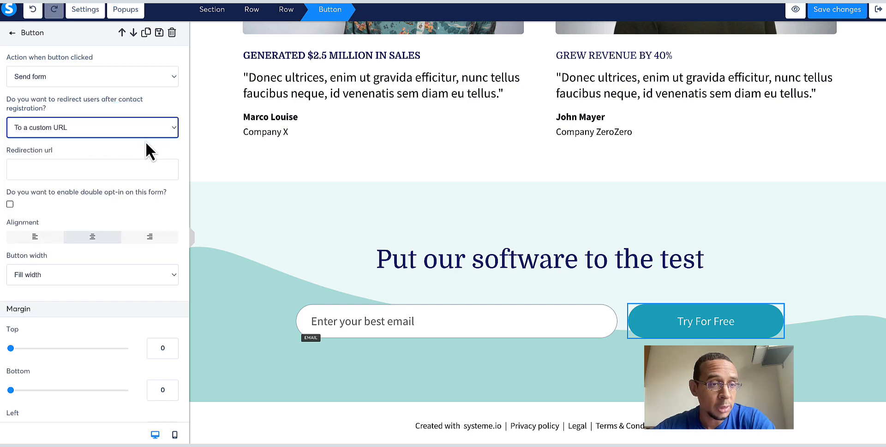
left_click(112, 165)
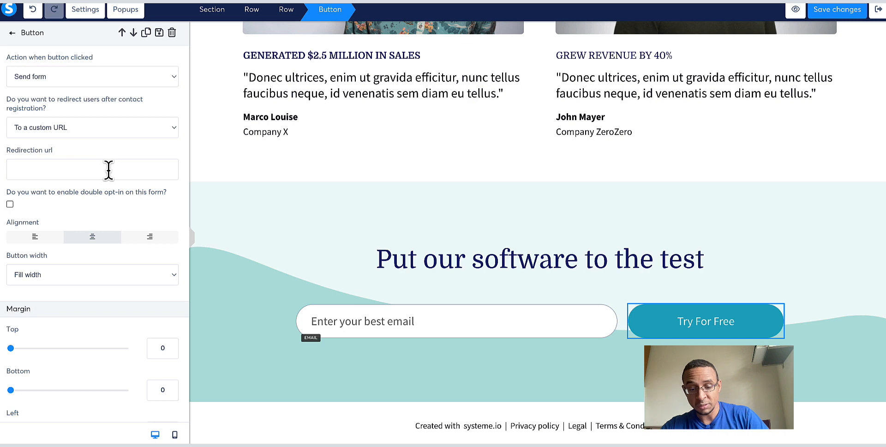
type("https://h")
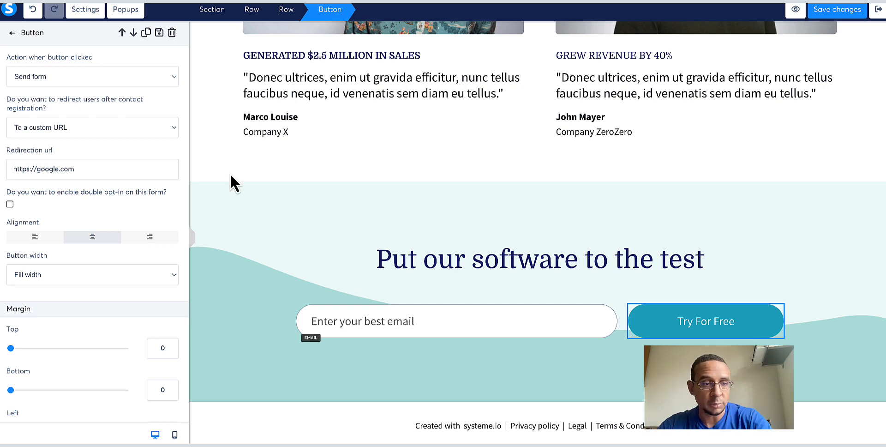
left_click(842, 15)
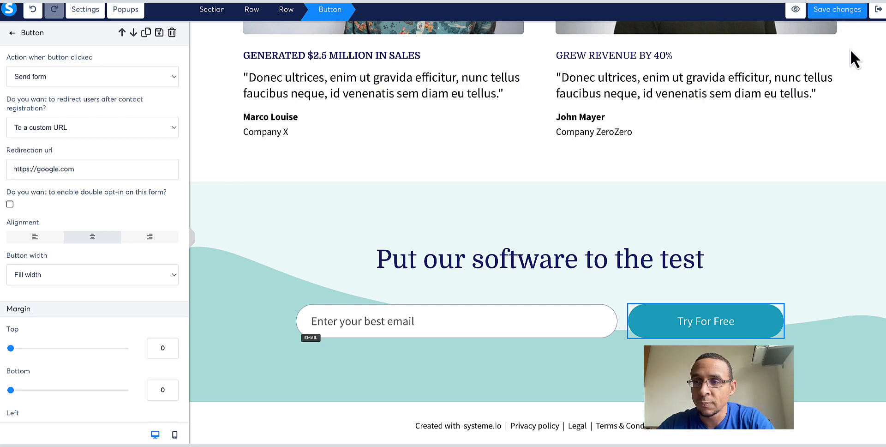
Preview the squeeze page and submit its opt-in form with an email address to test the custom URL redirect
left_click(795, 9)
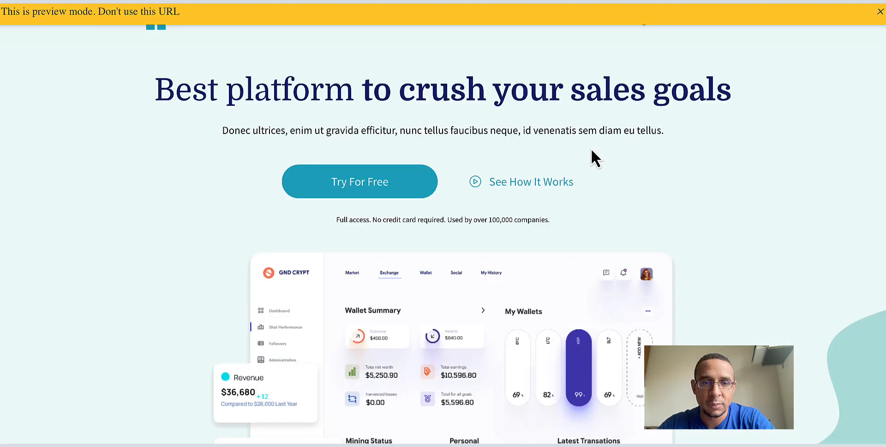
scroll(708, 253, "down", 20)
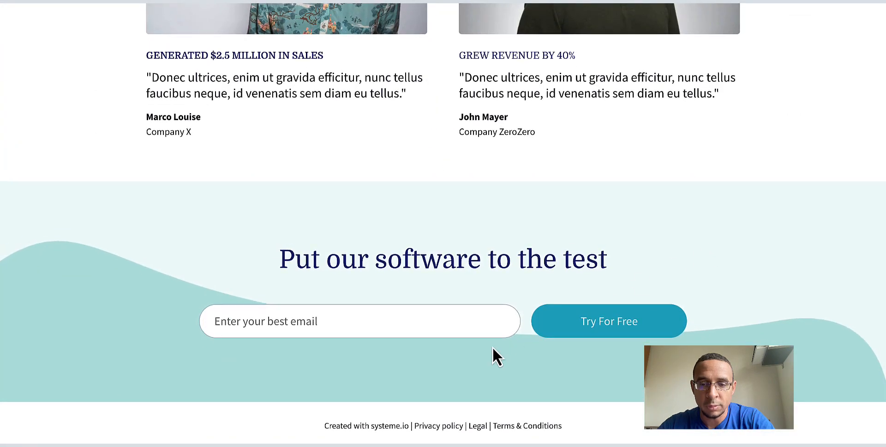
left_click(468, 321)
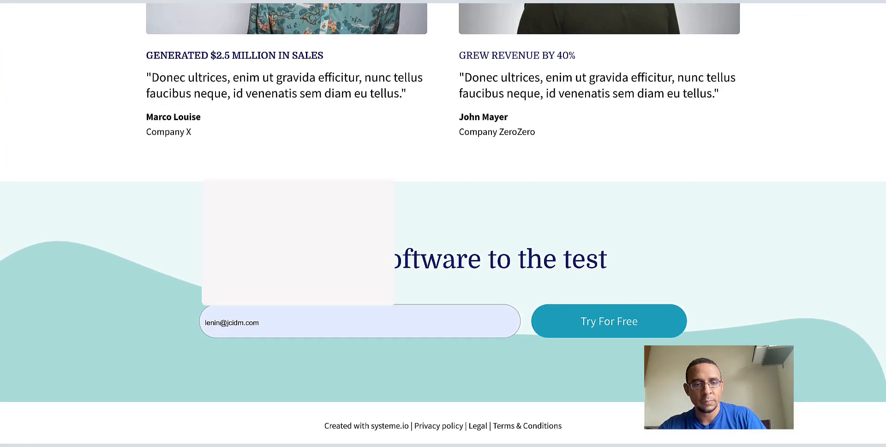
left_click(365, 265)
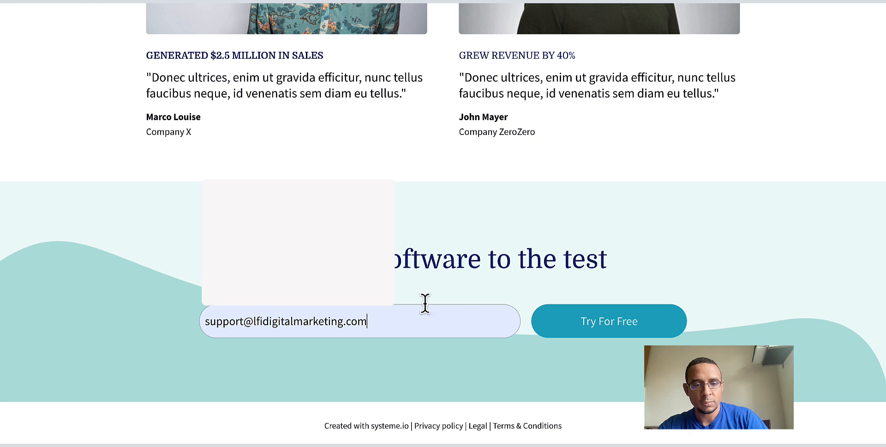
left_click(629, 322)
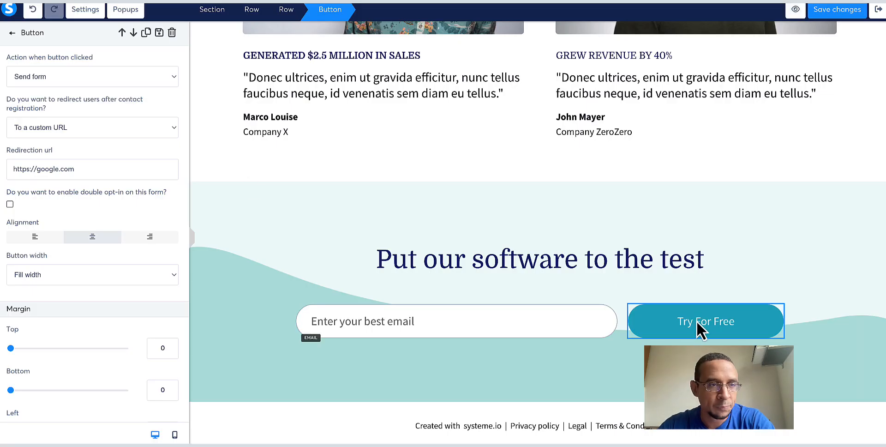
Make the "Try For Free" button beside the email field redirect to the next step and save the page
left_click(171, 131)
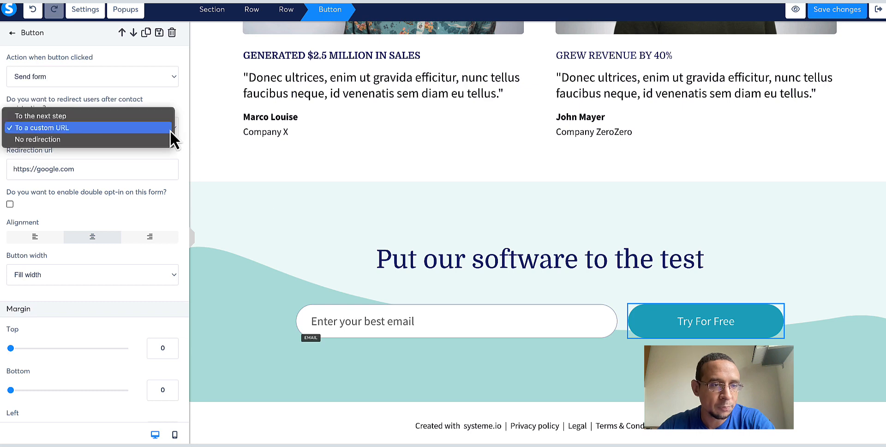
left_click(158, 116)
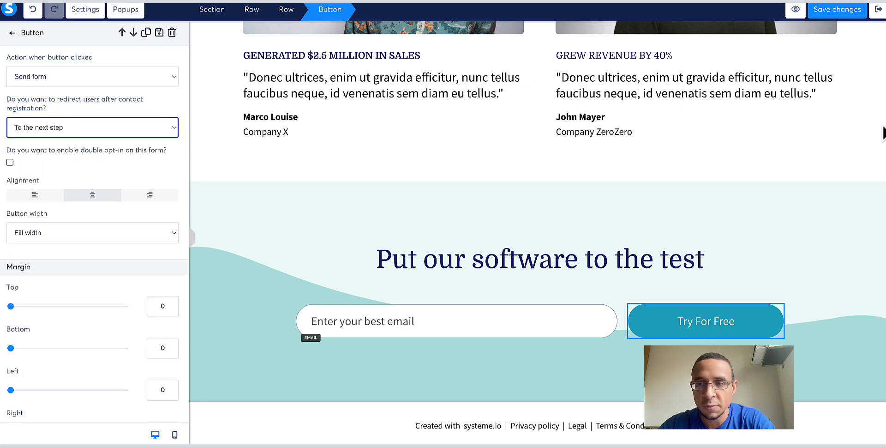
left_click(843, 11)
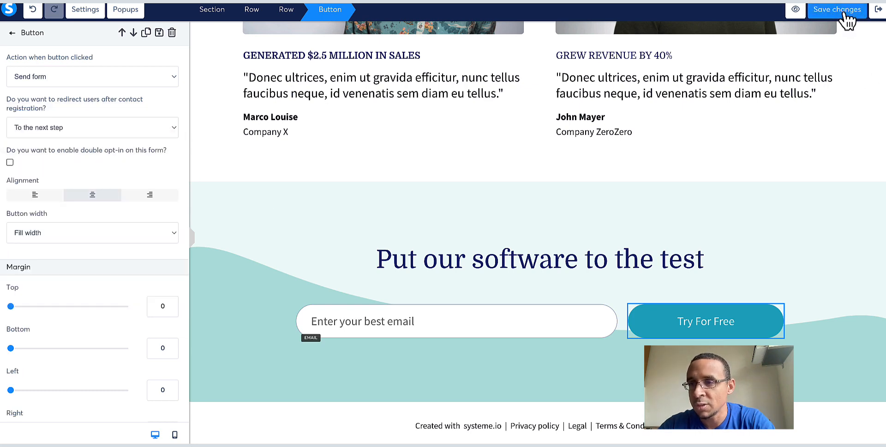
Preview the squeeze page again and submit an email address through its form to test the next-step redirect
left_click(792, 10)
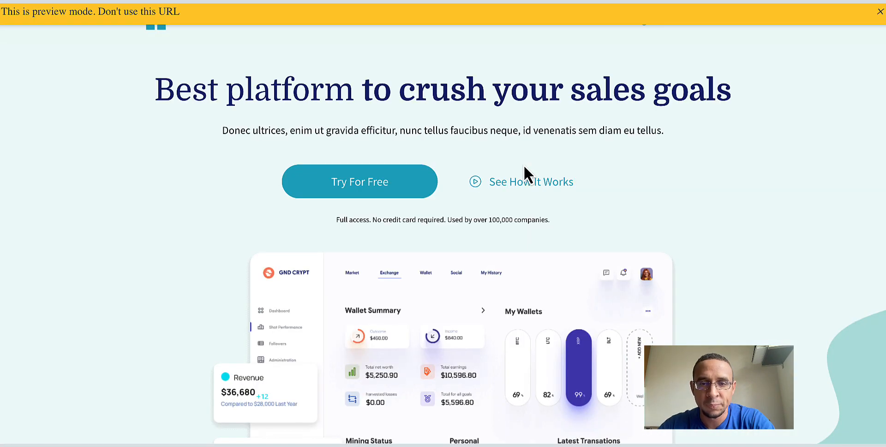
scroll(524, 167, "down", 20)
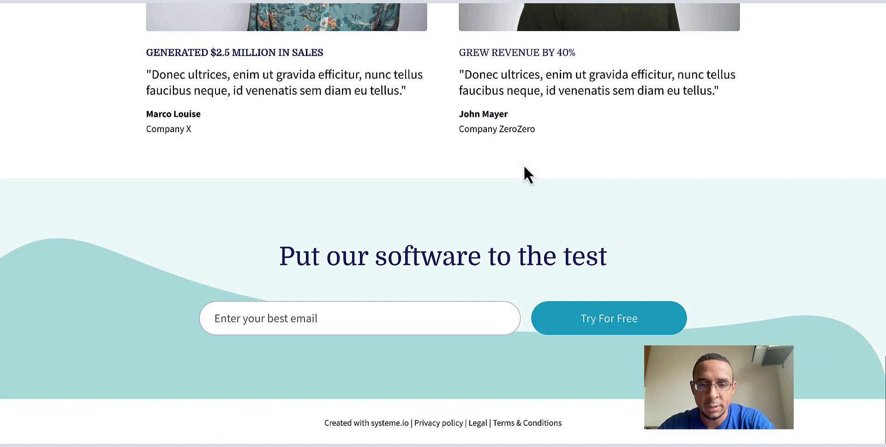
left_click(392, 325)
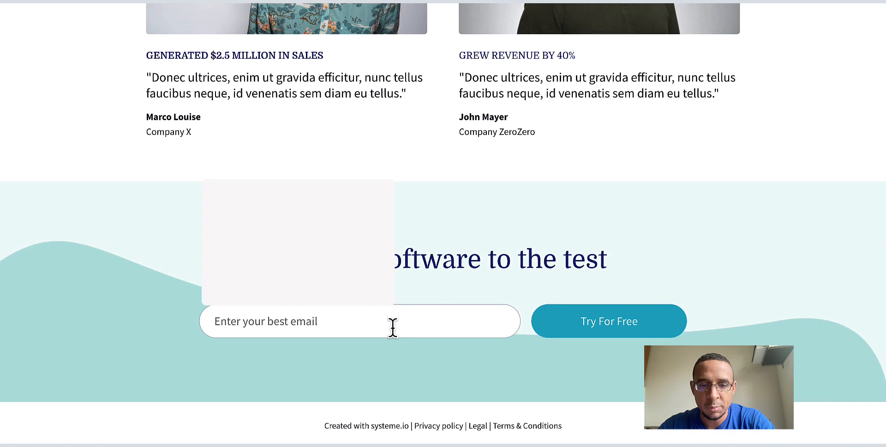
key("Return")
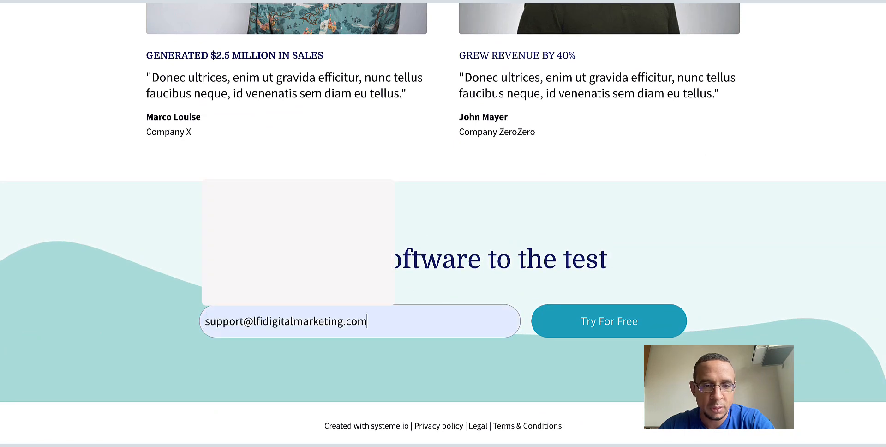
left_click(564, 325)
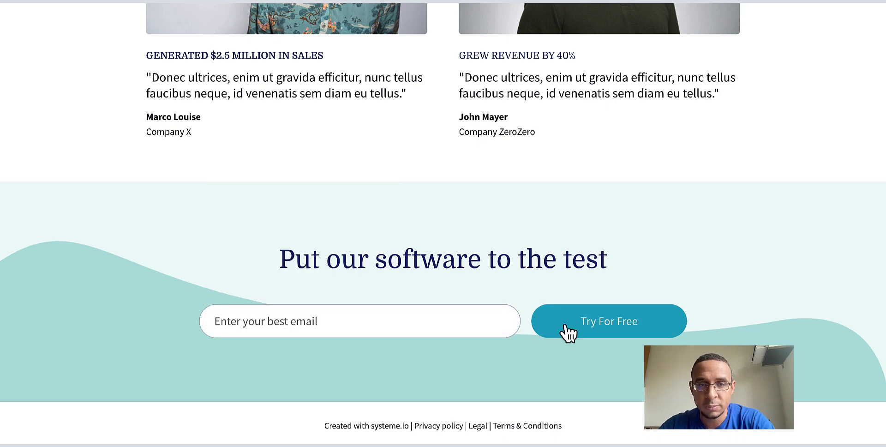
Try submitting the previewed opt-in form again after re-entering the email address
left_click(609, 330)
left_click(441, 333)
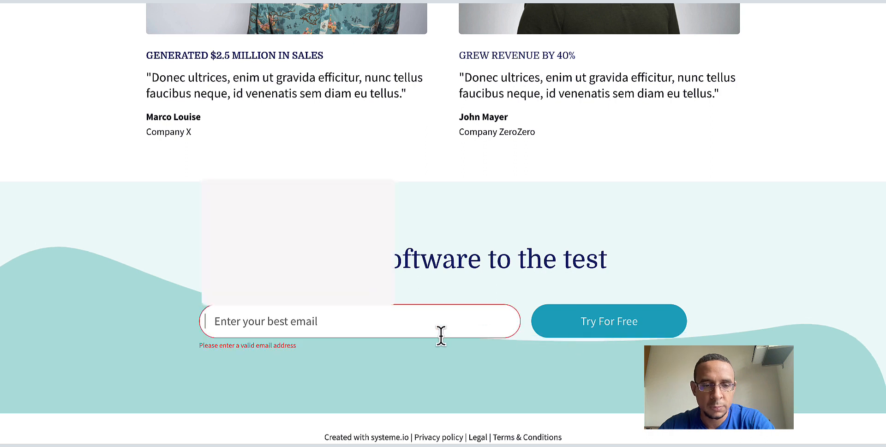
key("Down")
key("Down")
key("Return")
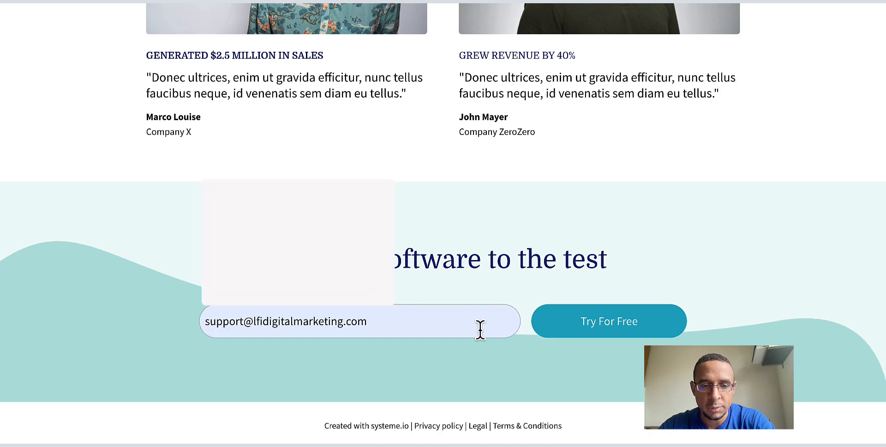
left_click(589, 324)
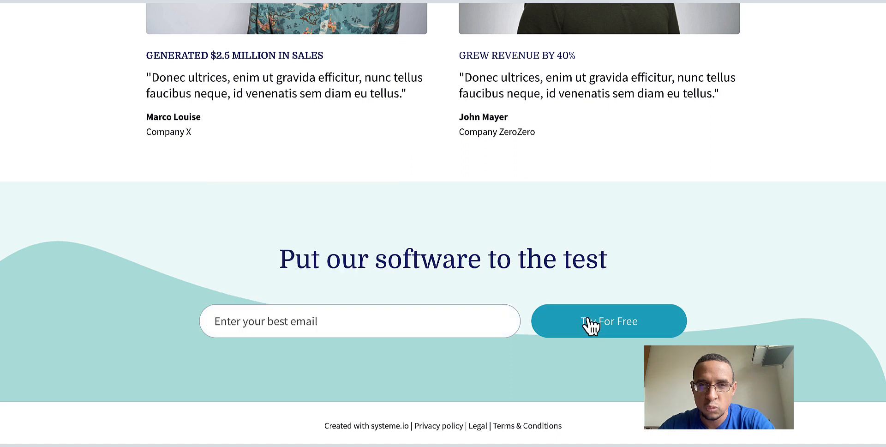
scroll(590, 326, "up", 20)
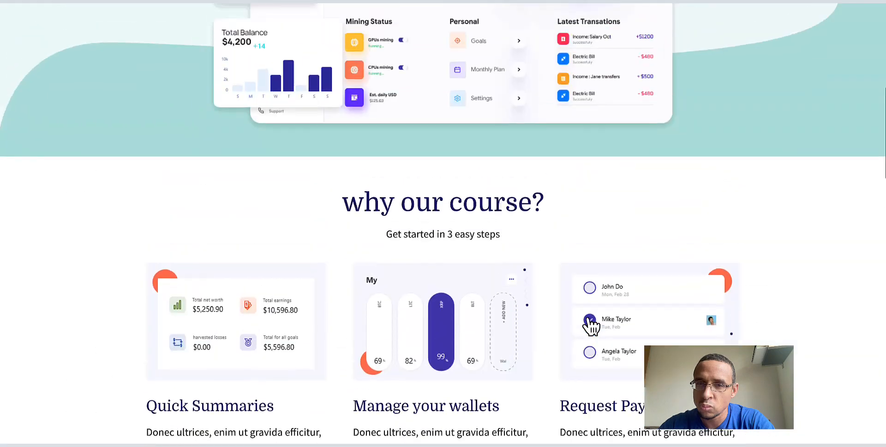
scroll(588, 318, "down", 20)
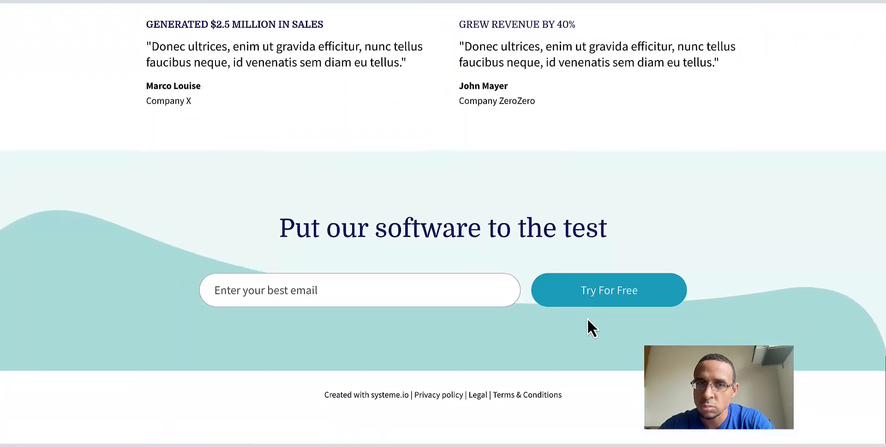
Return to the squeeze page editor, save the page and exit to the funnel's steps
key("ctrl+shift+Tab")
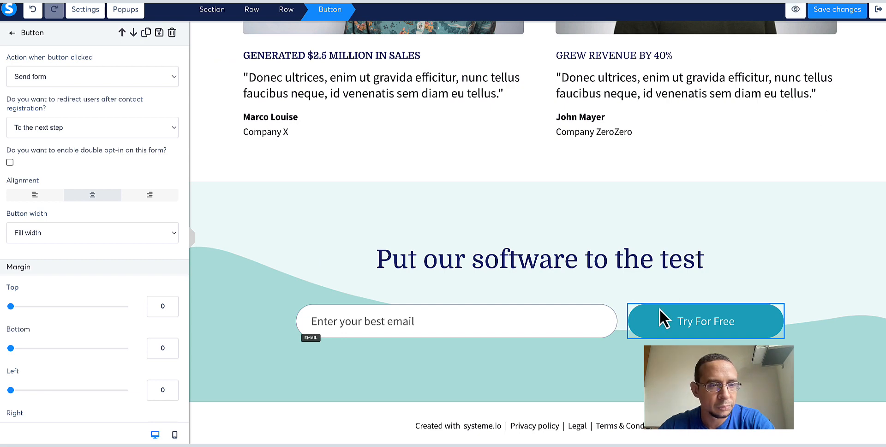
left_click(836, 10)
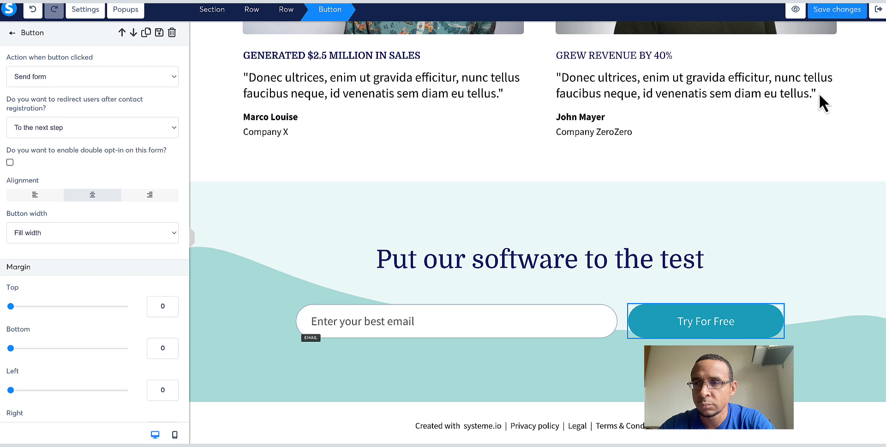
left_click(878, 9)
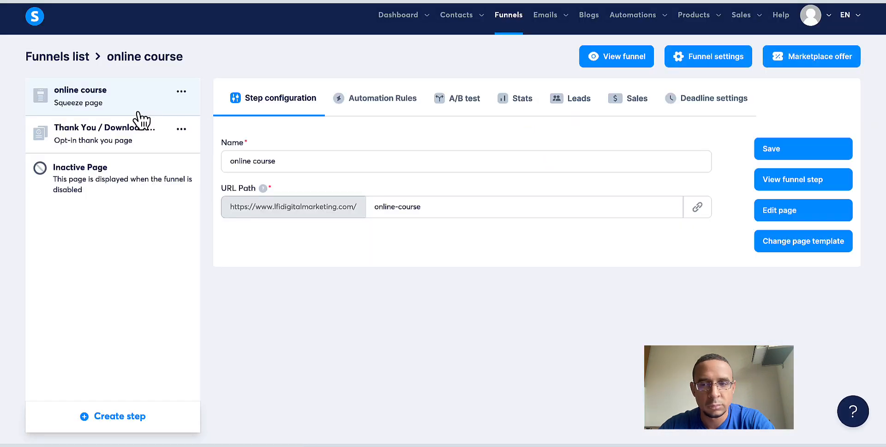
Submit an email address through the opt-in form on the live squeeze page and check the step's leads
left_click(778, 181)
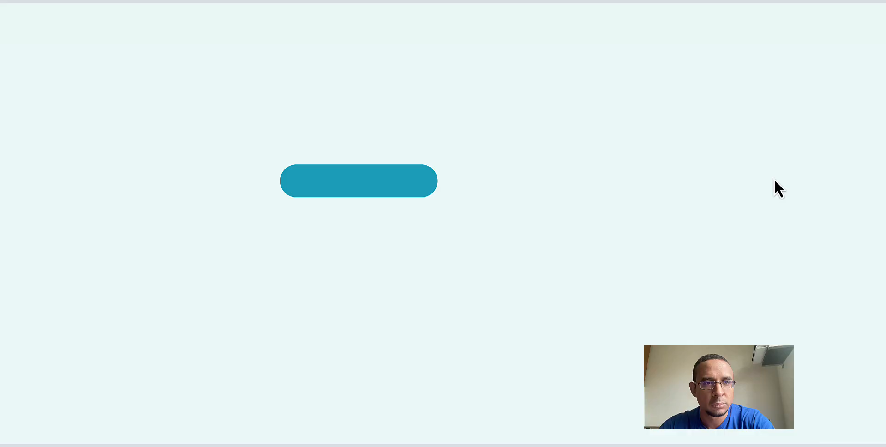
scroll(510, 239, "down", 15)
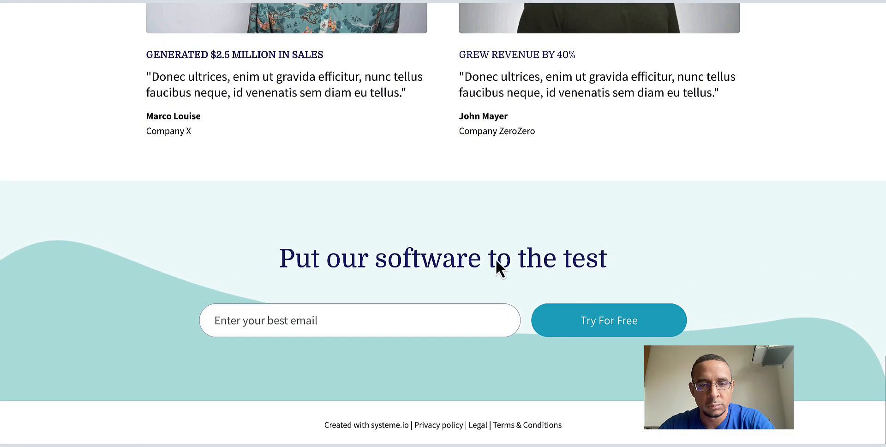
left_click(451, 322)
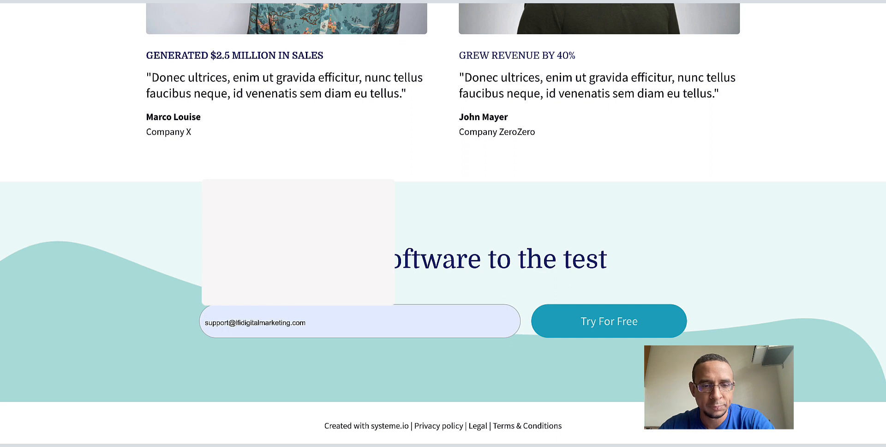
left_click(298, 244)
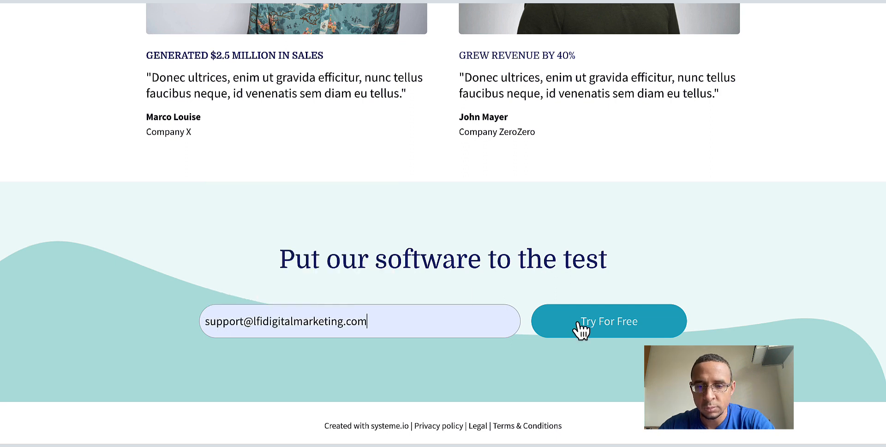
left_click(577, 324)
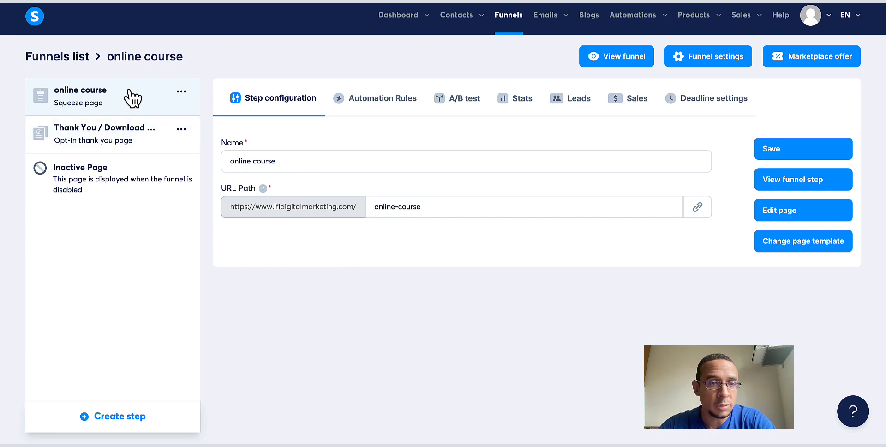
left_click(578, 107)
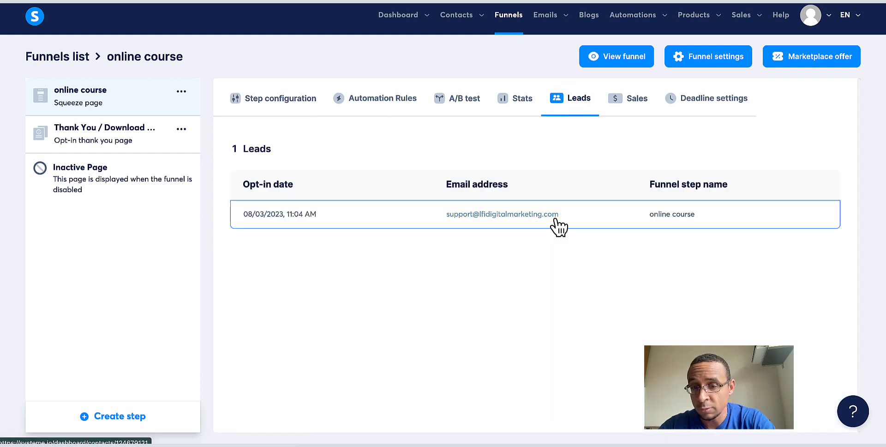
Add an automation rule with the "Funnel step form subscribed" trigger to the "online course" squeeze page
left_click(374, 105)
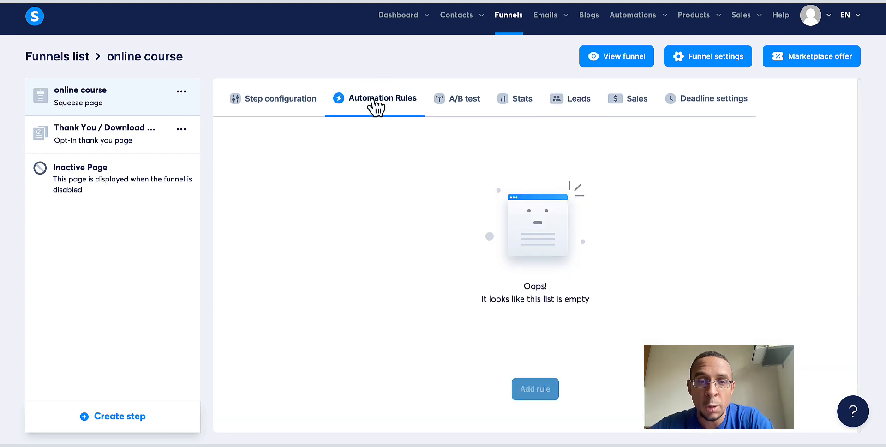
left_click(534, 390)
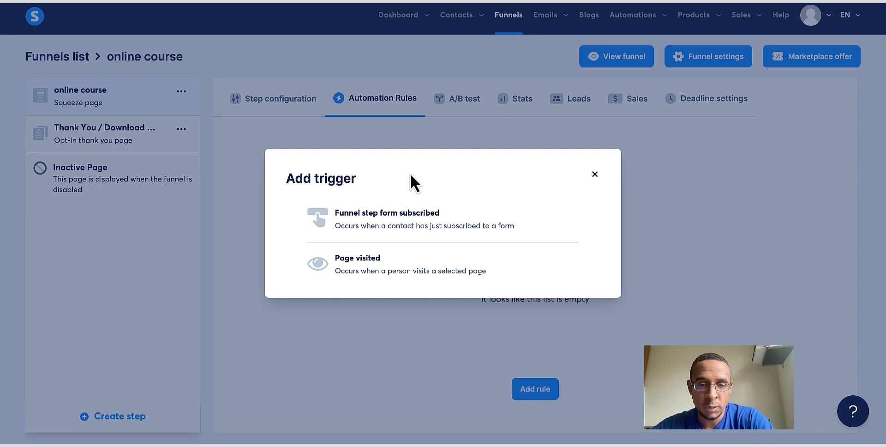
left_click(399, 223)
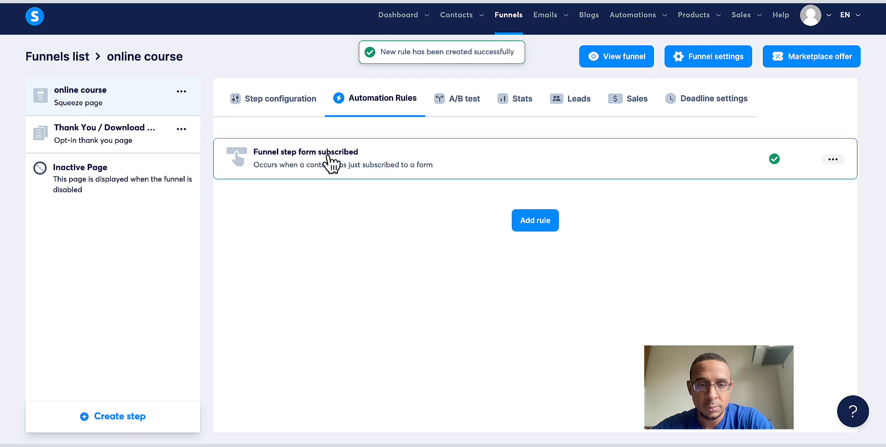
Add a "Subscribe to campaign" action to the form-subscribed rule and choose the "online course" campaign
left_click(332, 154)
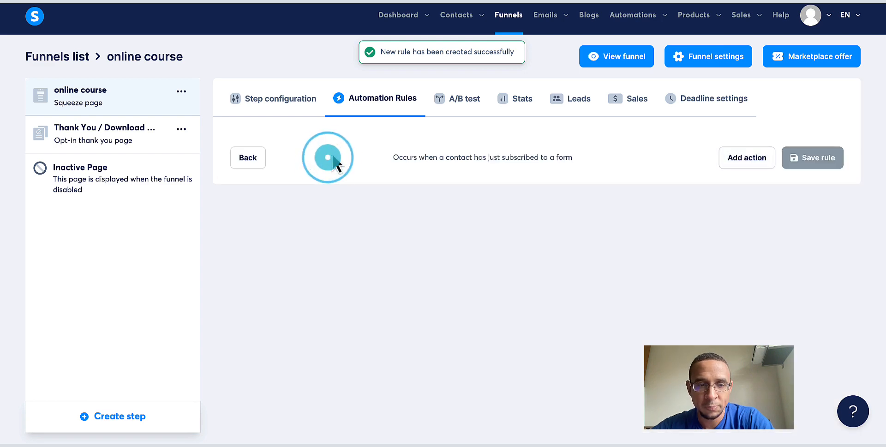
left_click(754, 157)
left_click(369, 90)
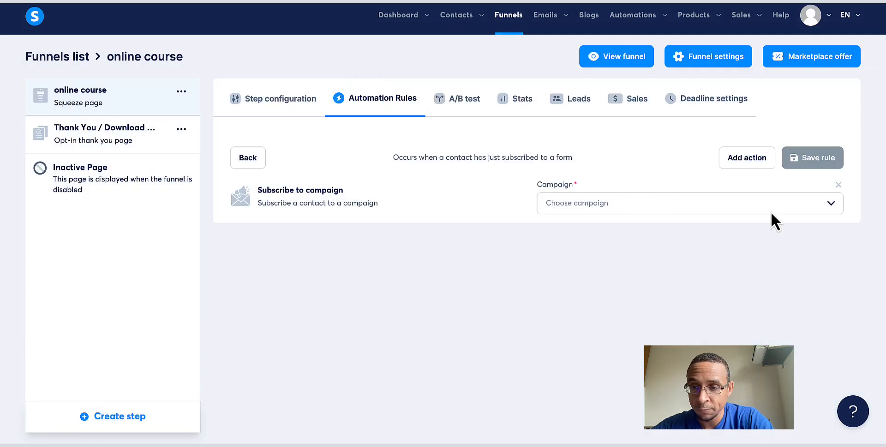
left_click(830, 205)
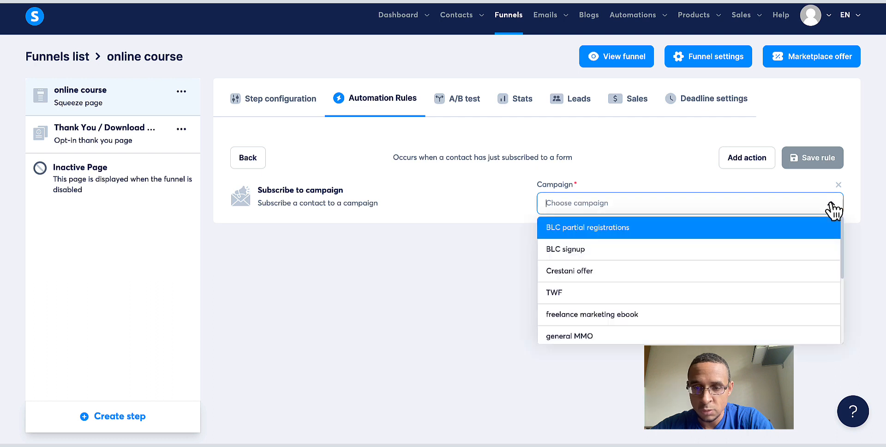
scroll(767, 293, "down", 1)
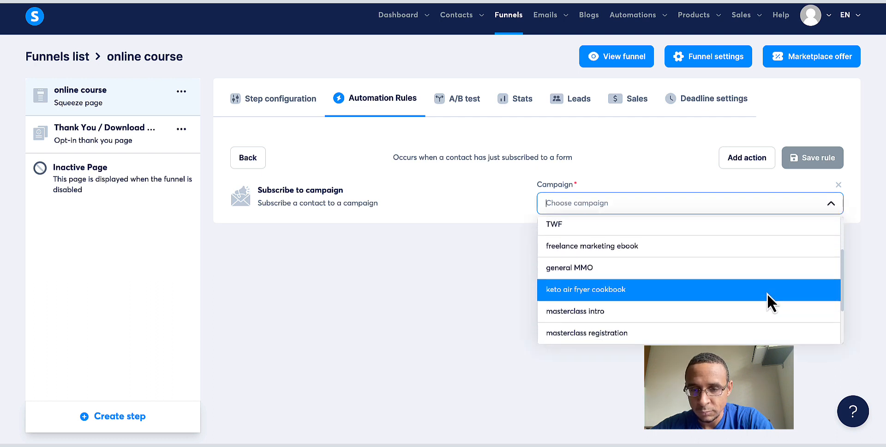
scroll(767, 292, "down", 1)
left_click(767, 293)
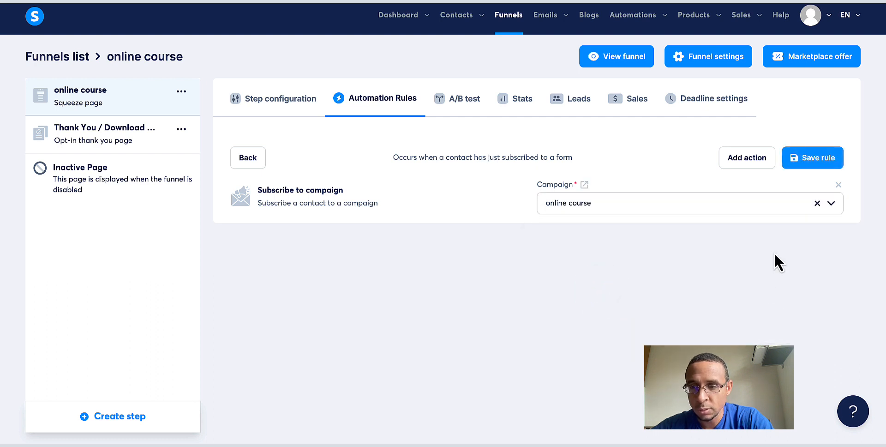
Add an "Add a tag" action with the existing "online course" tag to the form-subscribed rule and save the rule
left_click(750, 159)
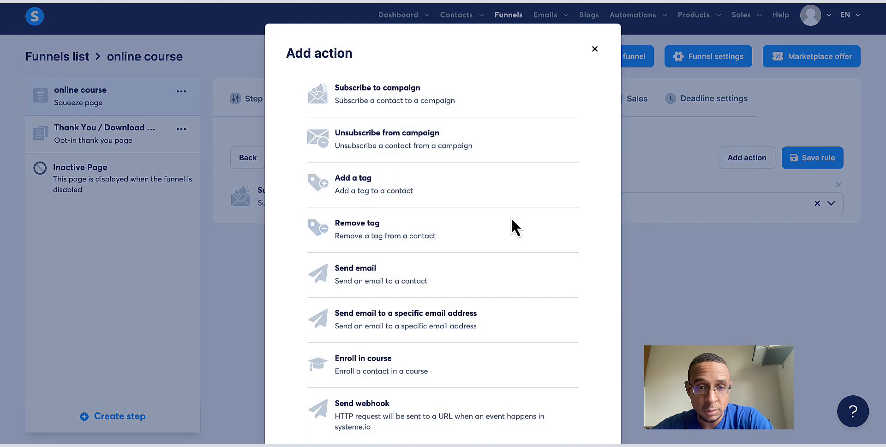
left_click(364, 184)
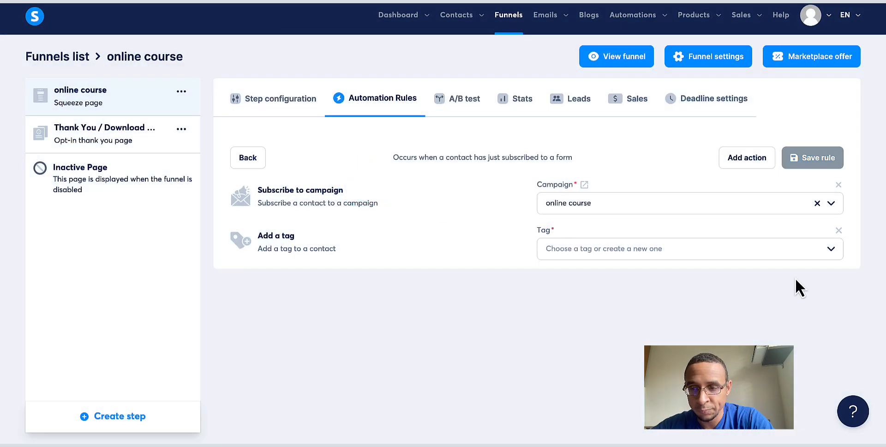
left_click(834, 254)
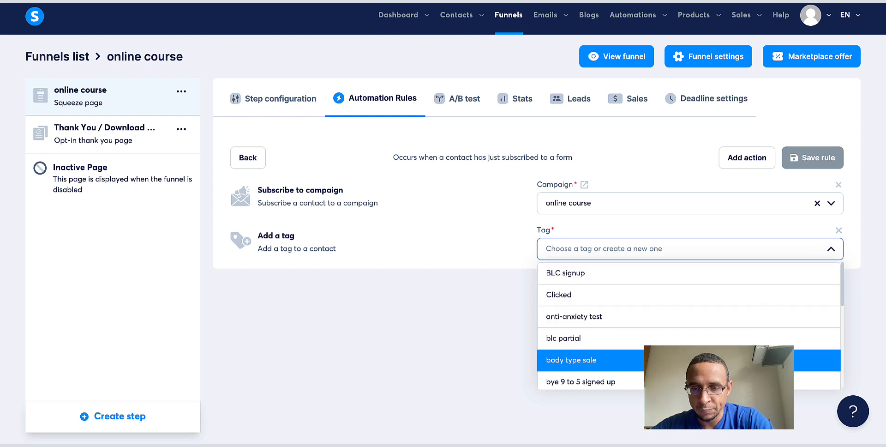
scroll(692, 362, "down", 5)
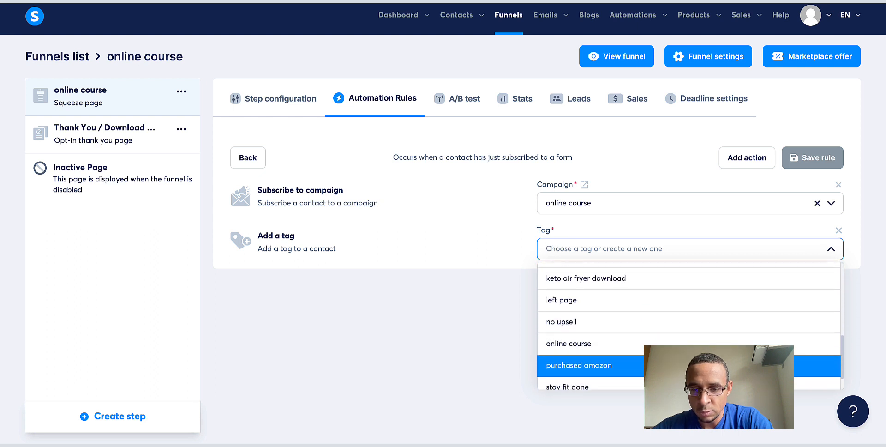
left_click(577, 337)
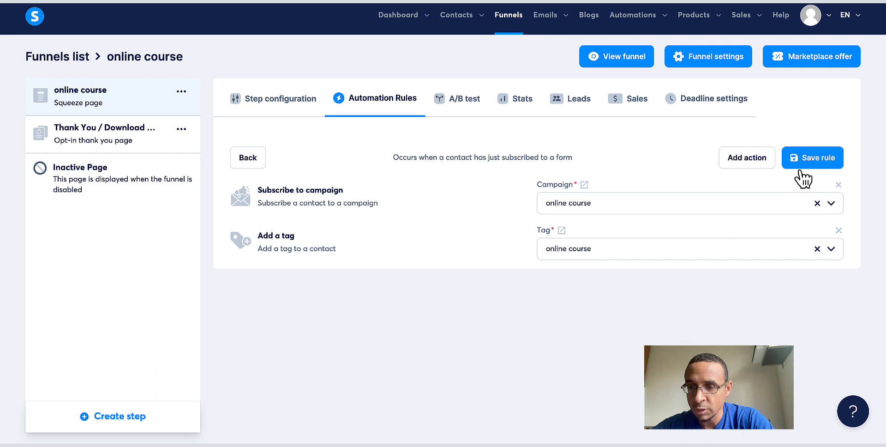
left_click(809, 159)
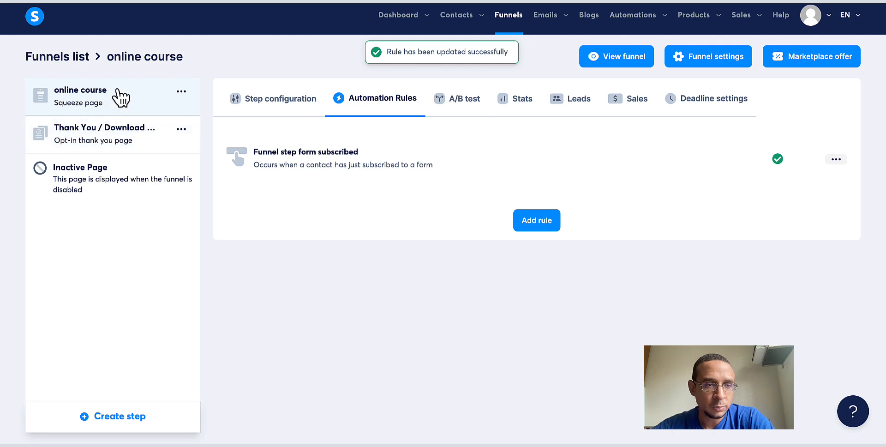
Open the live "online course" squeeze page and submit an email address through its opt-in form
left_click(271, 106)
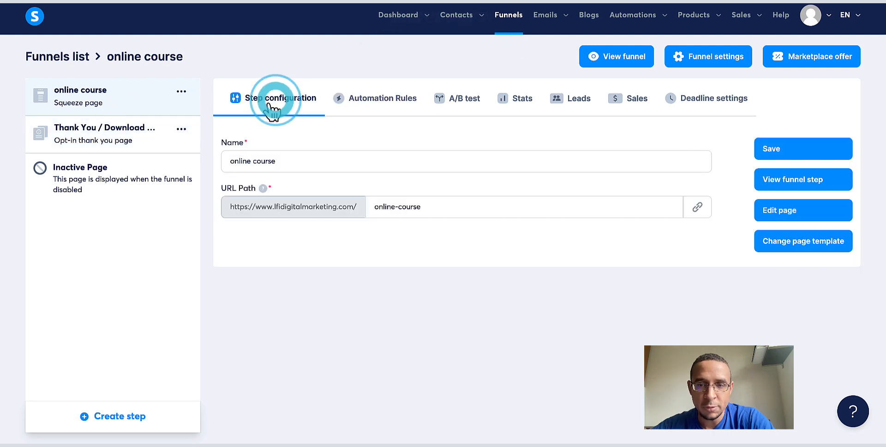
left_click(801, 182)
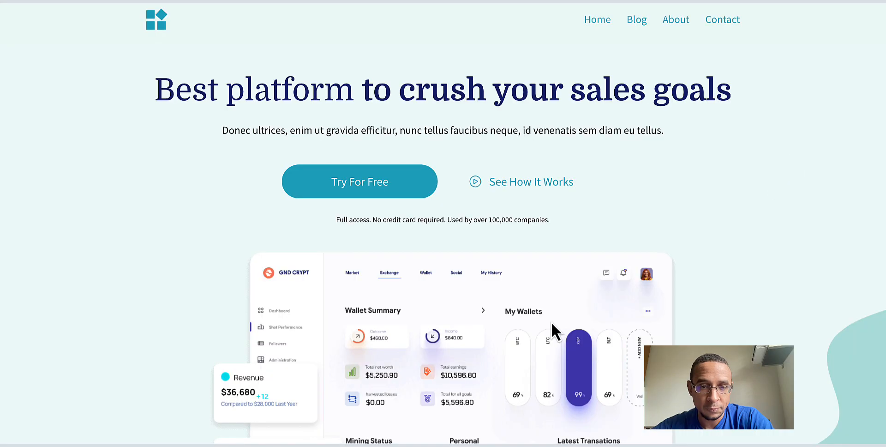
scroll(550, 322, "down", 20)
left_click(493, 308)
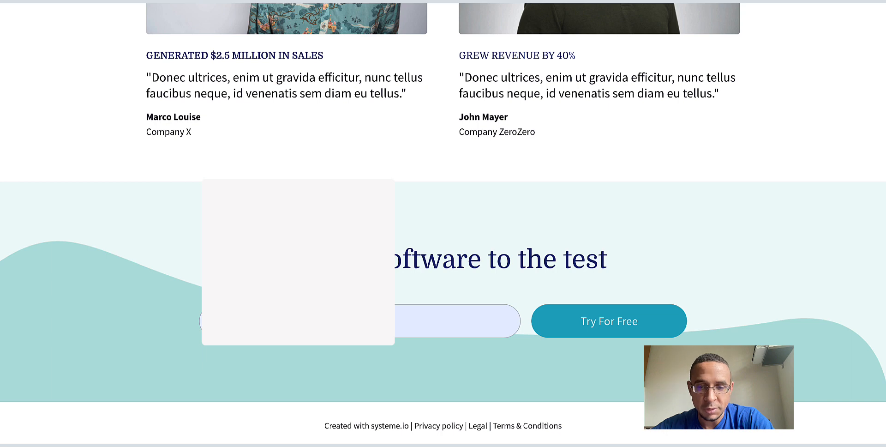
left_click(582, 320)
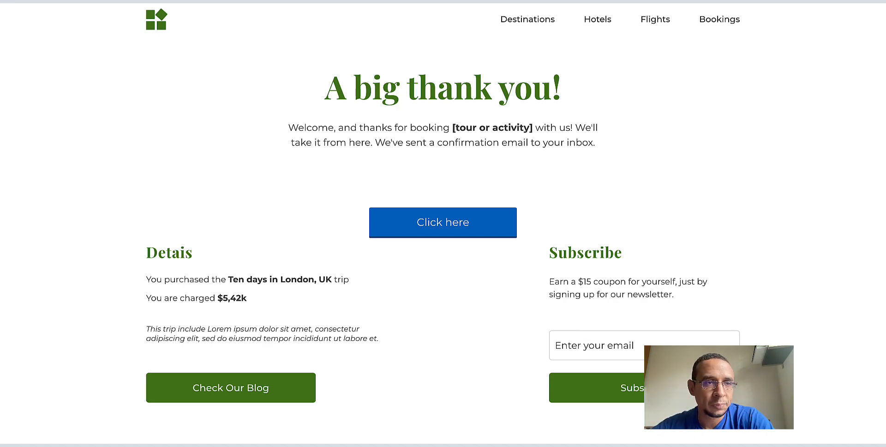
Return to the funnel editor and check the leads recorded for the "online course" squeeze page
key("ctrl+shift+Tab")
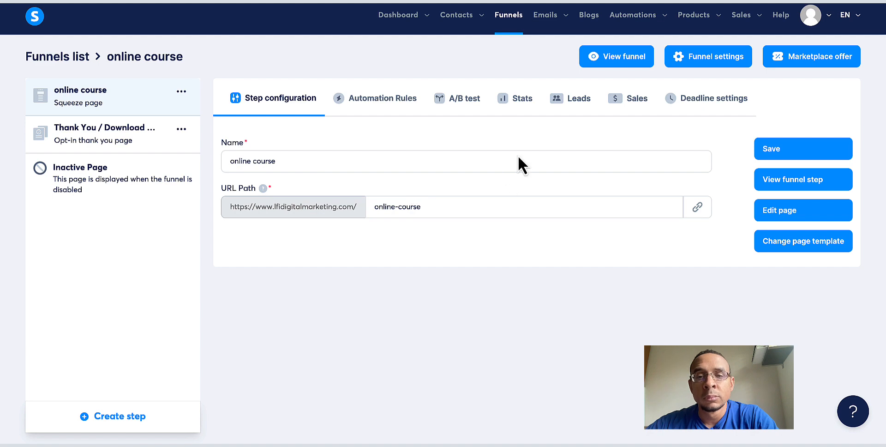
left_click(582, 108)
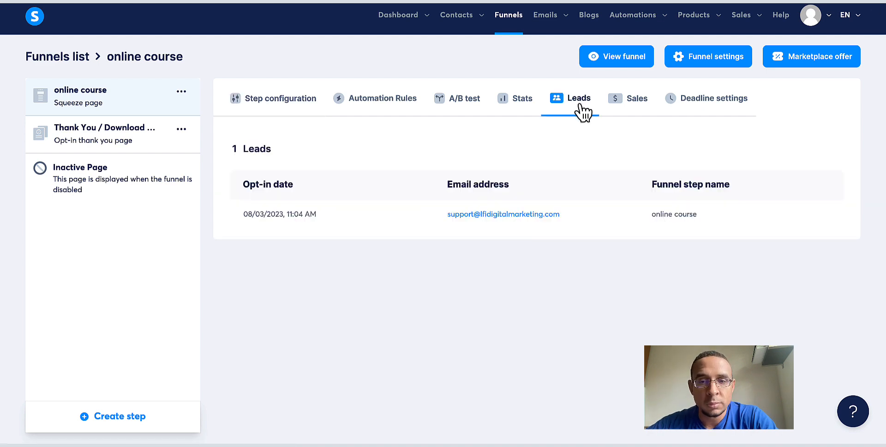
left_click(128, 135)
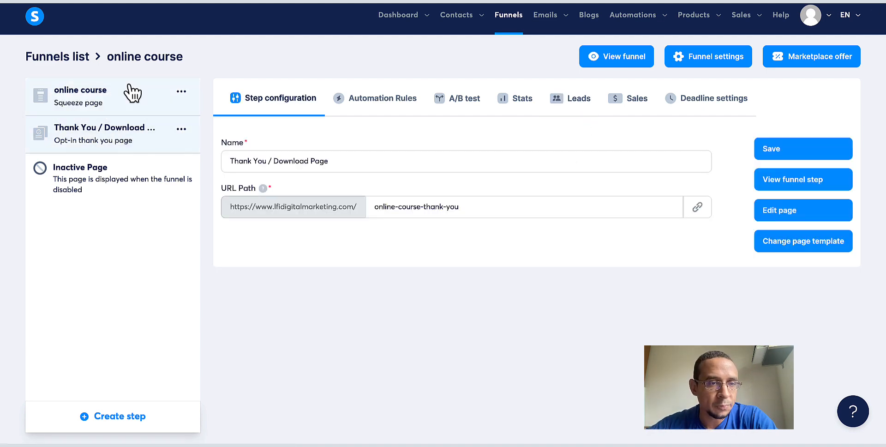
left_click(133, 106)
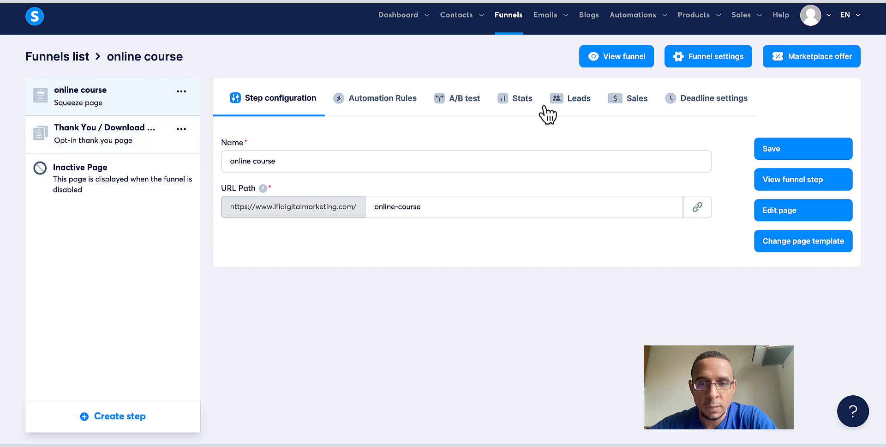
left_click(574, 107)
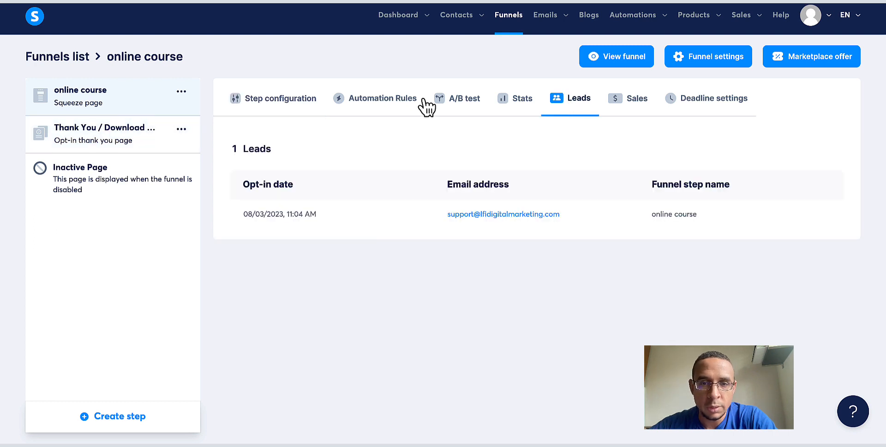
Look up the contacts tagged "online course" from the tags list and reveal the listed contact's additional tags
mouse_move(456, 18)
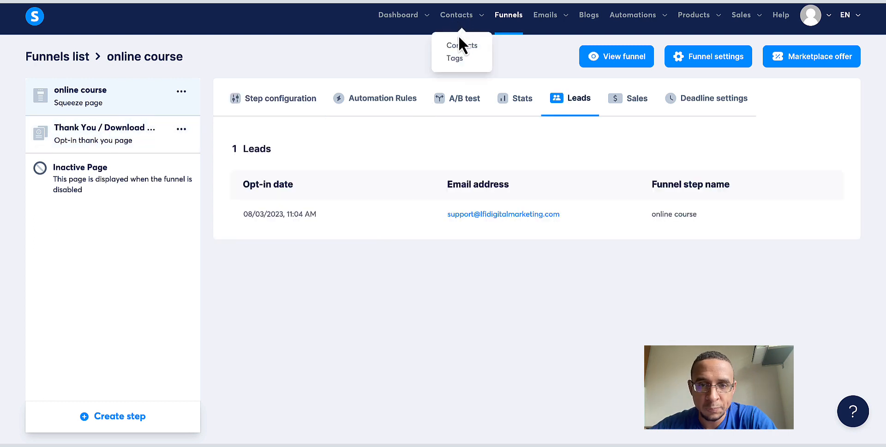
left_click(455, 59)
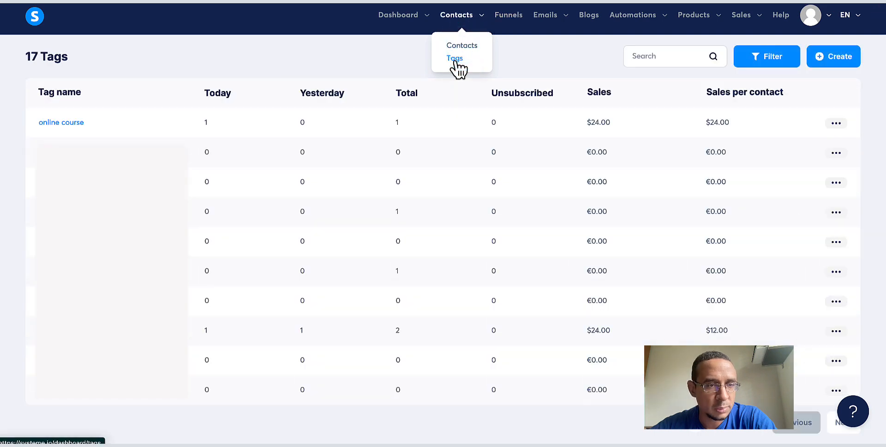
left_click(72, 123)
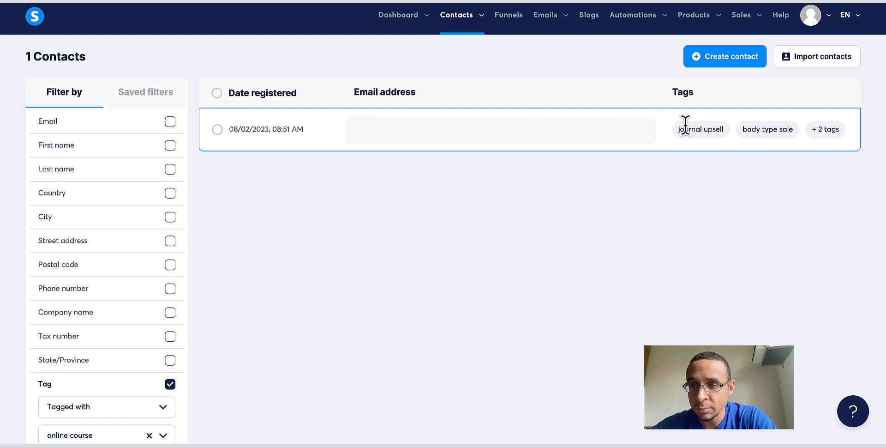
mouse_move(825, 134)
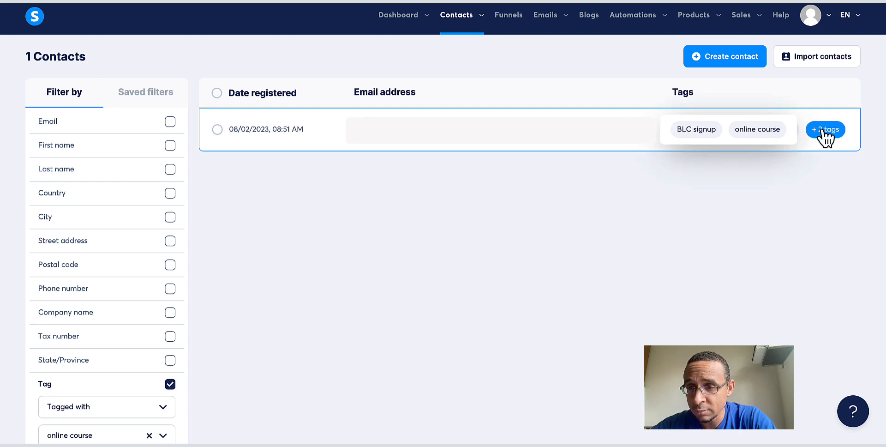